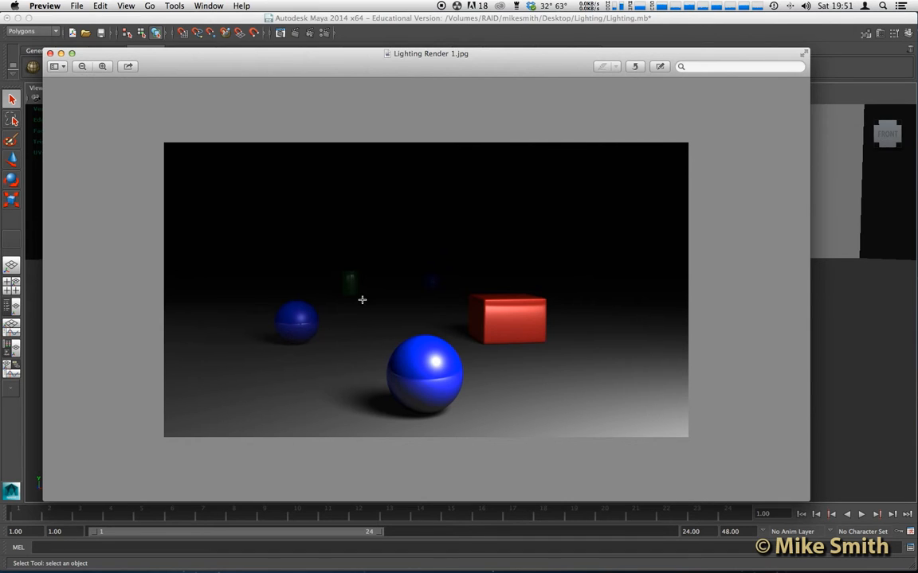
Close the reference render and examine the room, its objects and the existing lights from several distances and angles.
{"action": "left_click", "coordinate": [49, 53]}
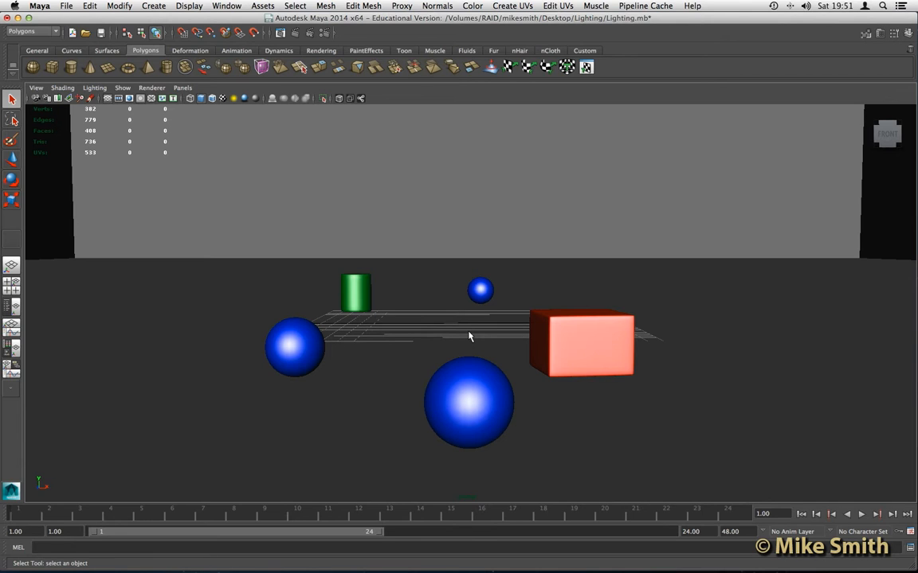
{"action": "scroll", "coordinate": [462, 337], "scroll_direction": "down", "scroll_amount": 5}
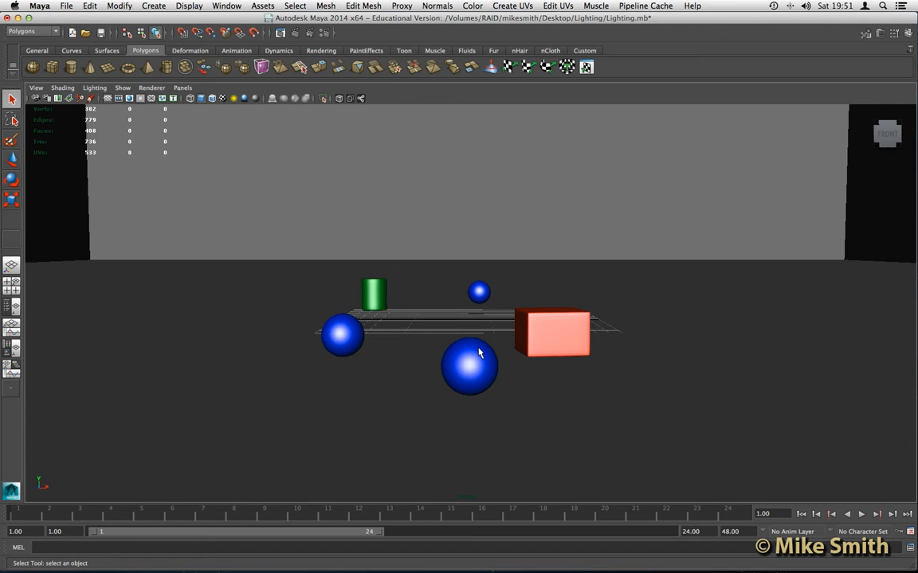
{"action": "scroll", "coordinate": [479, 353], "scroll_direction": "down", "scroll_amount": 5}
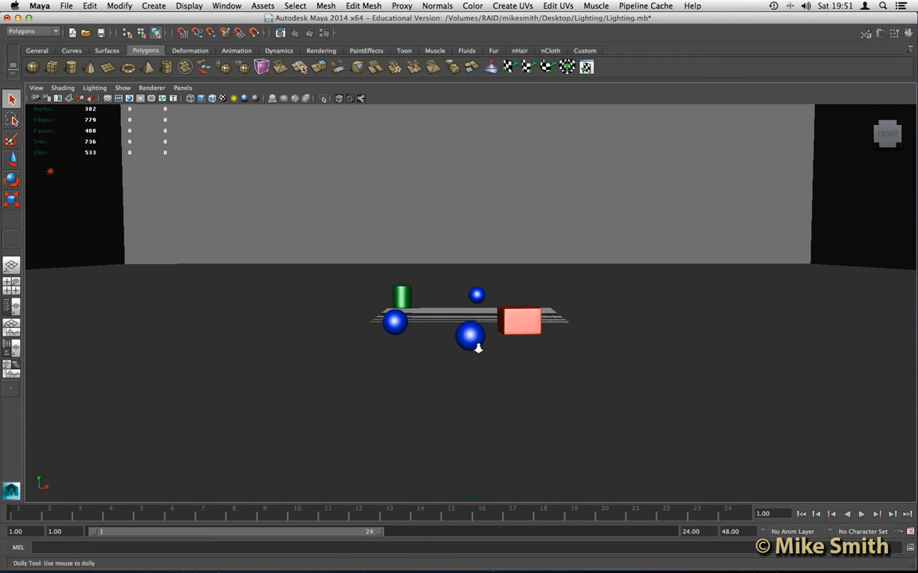
{"action": "left_click_drag", "start_coordinate": [502, 342], "coordinate": [467, 342], "text": "alt"}
{"action": "scroll", "coordinate": [473, 346], "scroll_direction": "down", "scroll_amount": 5}
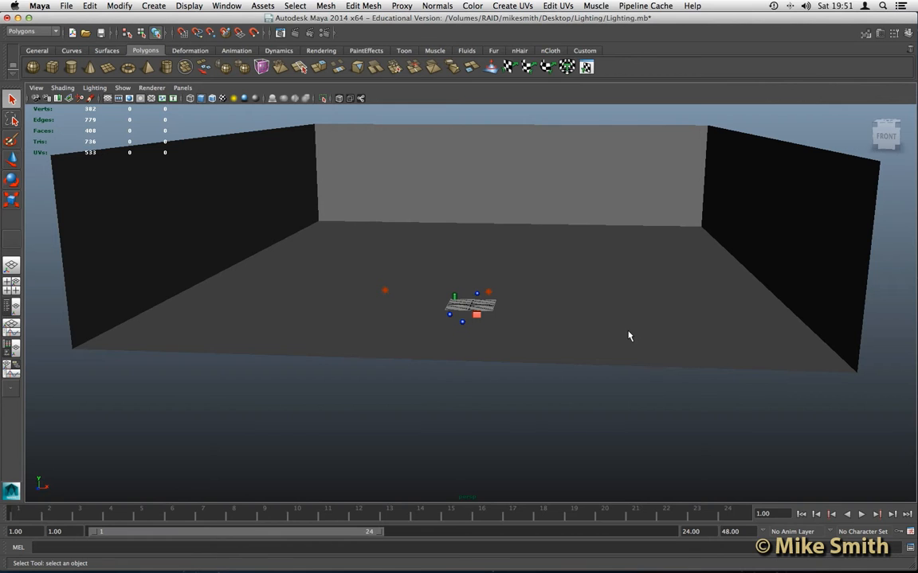
{"action": "scroll", "coordinate": [628, 336], "scroll_direction": "down", "scroll_amount": 1}
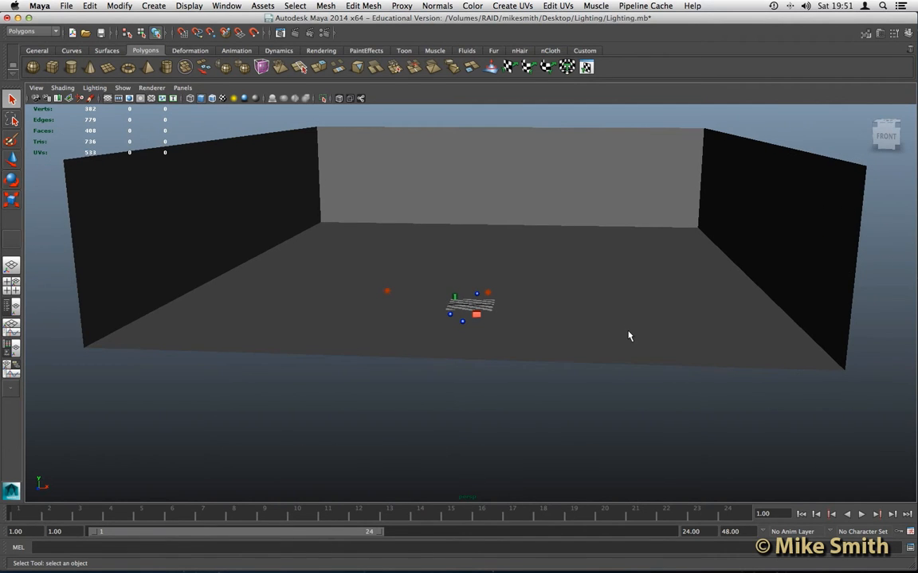
{"action": "scroll", "coordinate": [629, 336], "scroll_direction": "up", "scroll_amount": 8}
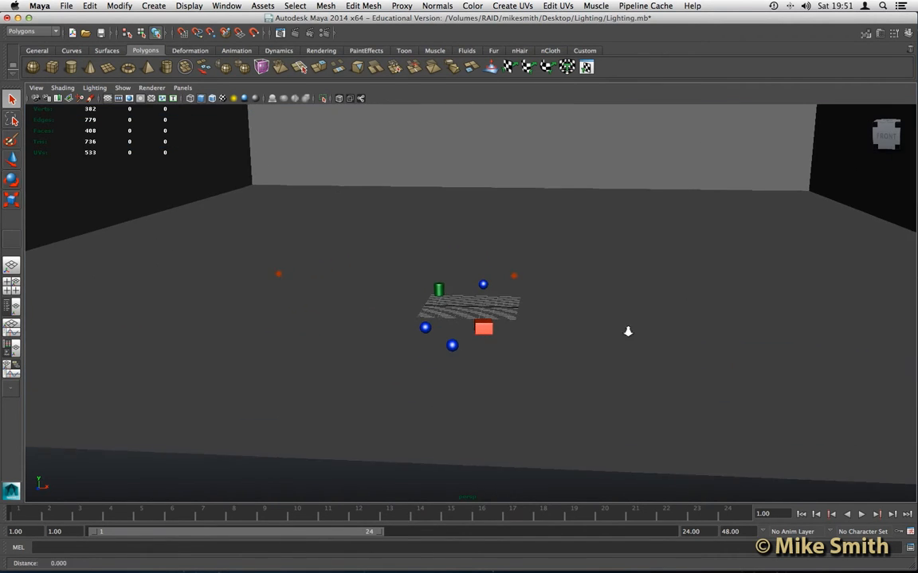
{"action": "left_click_drag", "start_coordinate": [628, 336], "coordinate": [451, 354], "text": "alt"}
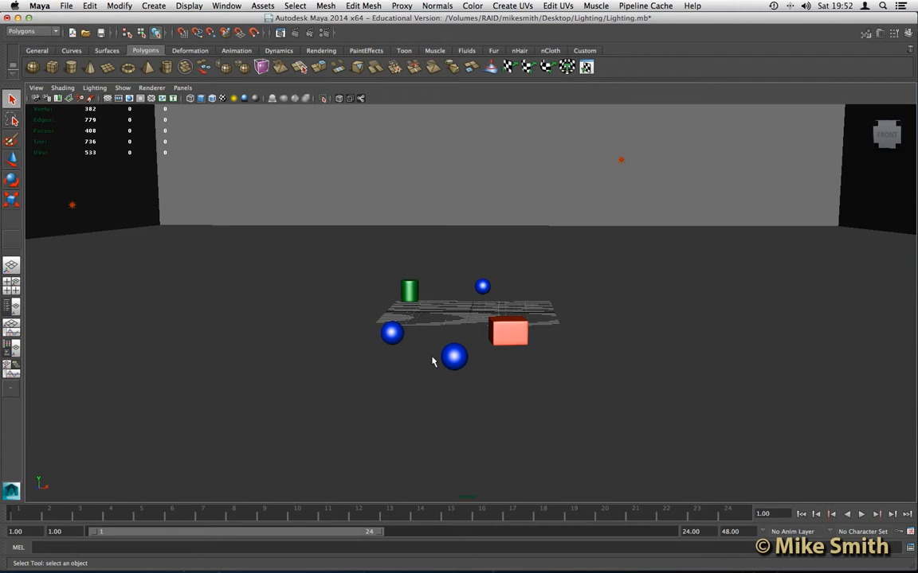
{"action": "scroll", "coordinate": [433, 361], "scroll_direction": "down", "scroll_amount": 2}
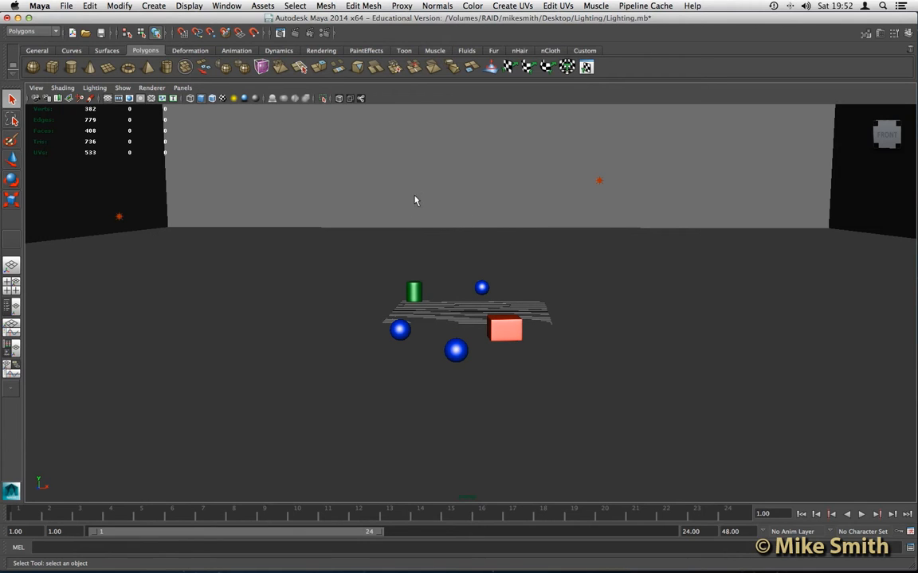
{"action": "scroll", "coordinate": [430, 207], "scroll_direction": "down", "scroll_amount": 2}
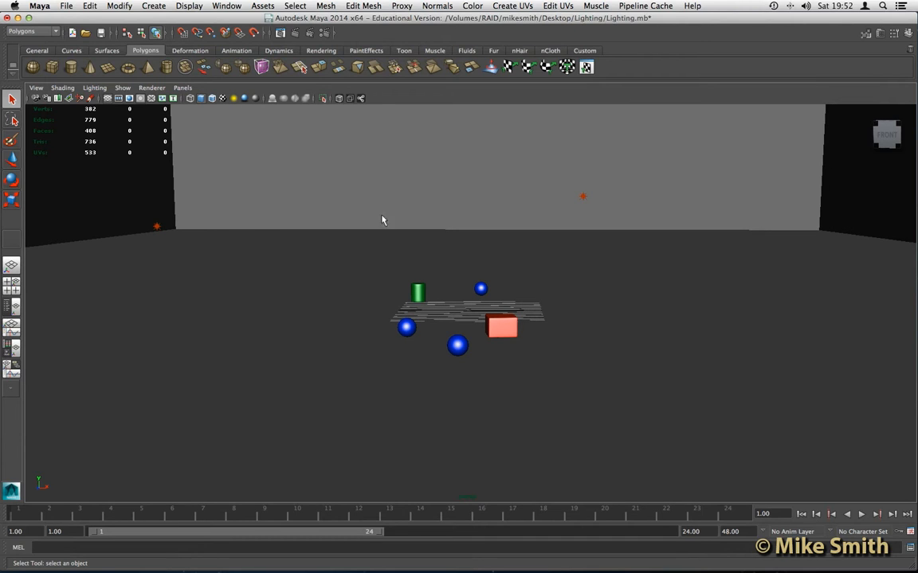
Delete the two existing point lights from the room scene.
{"action": "left_click", "coordinate": [157, 227]}
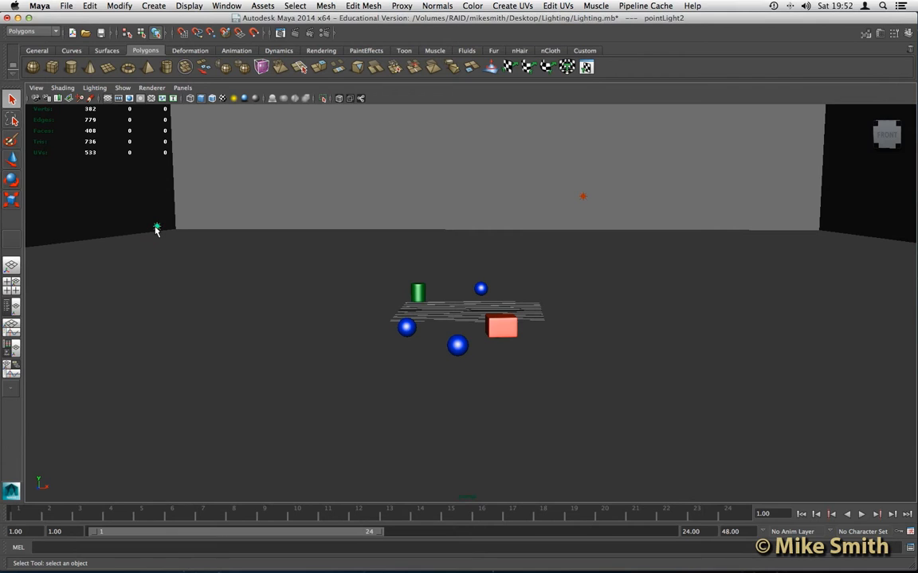
{"action": "left_click", "coordinate": [156, 229]}
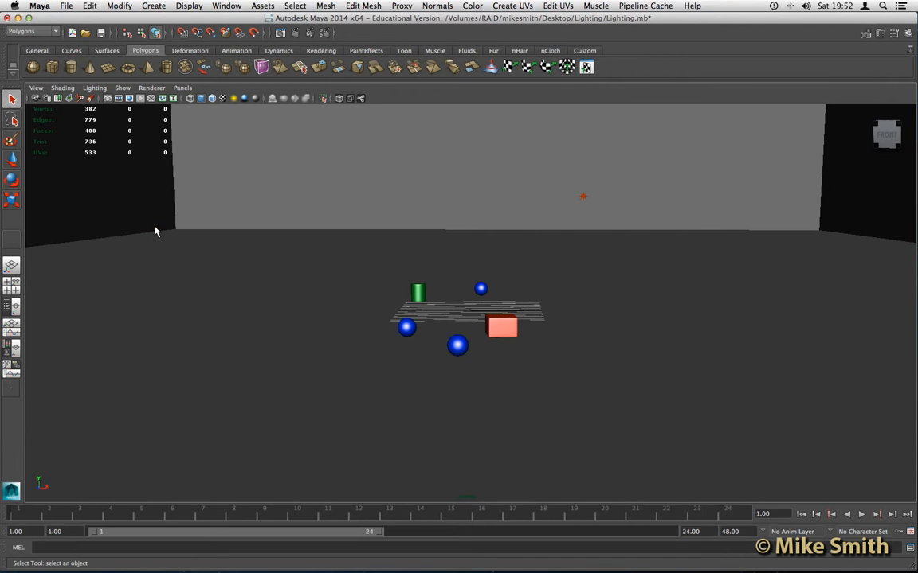
{"action": "left_click", "coordinate": [583, 200]}
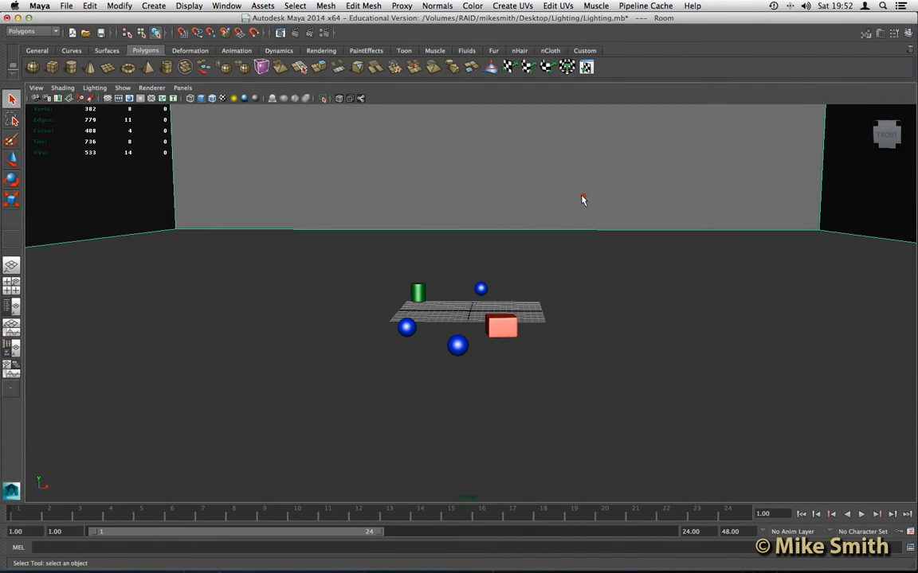
{"action": "left_click", "coordinate": [582, 200]}
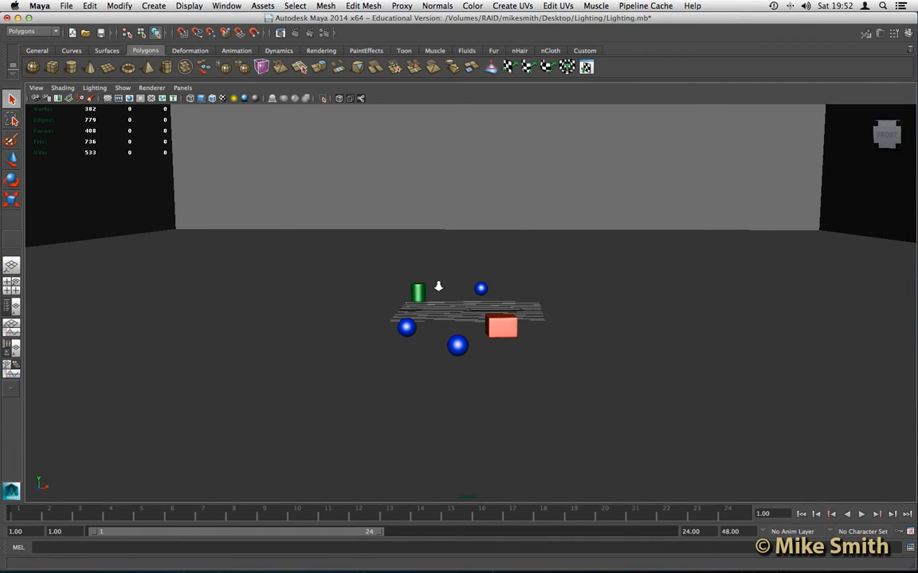
Open the Outliner, place it clear of the scene objects, and show the Channel Box / Layer Editor.
{"action": "scroll", "coordinate": [438, 288], "scroll_direction": "up", "scroll_amount": 5}
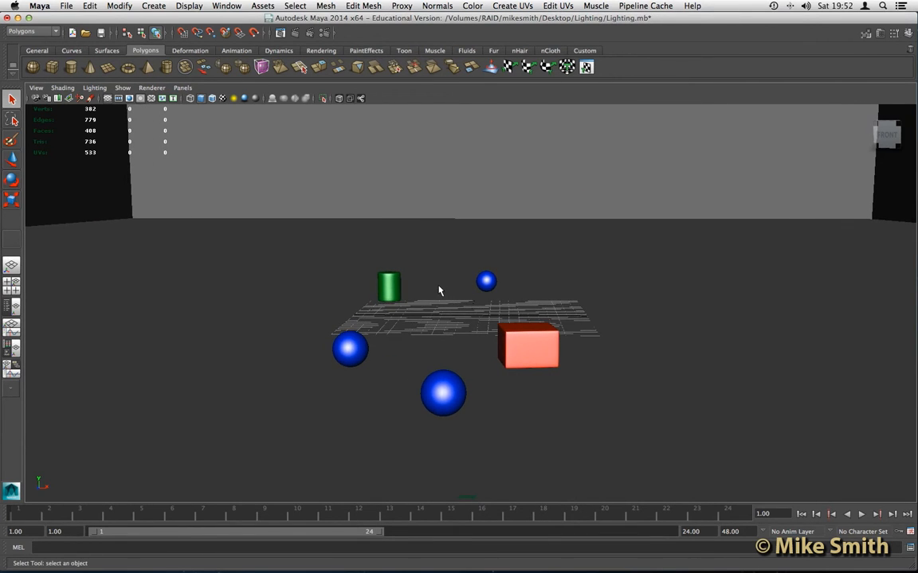
{"action": "left_click_drag", "start_coordinate": [438, 290], "coordinate": [441, 289], "text": "alt"}
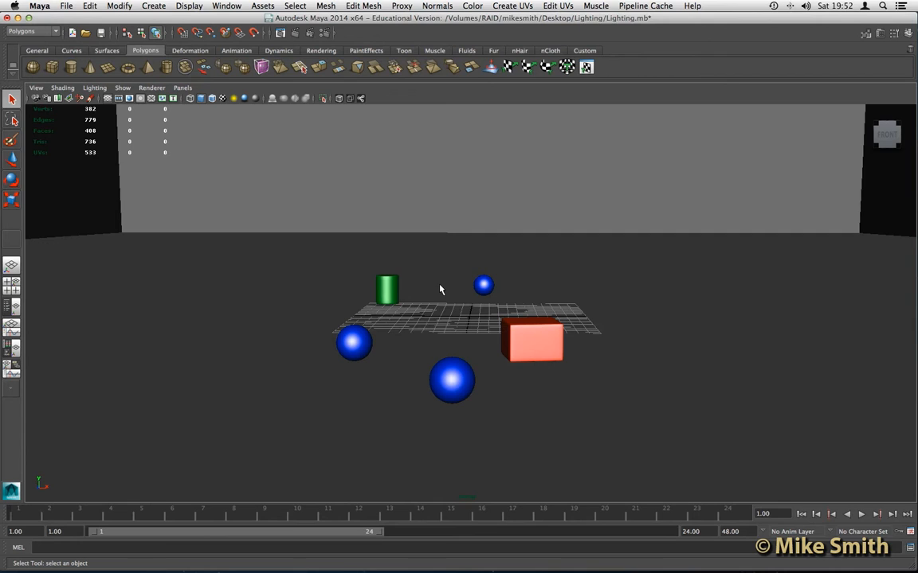
{"action": "left_click", "coordinate": [227, 5]}
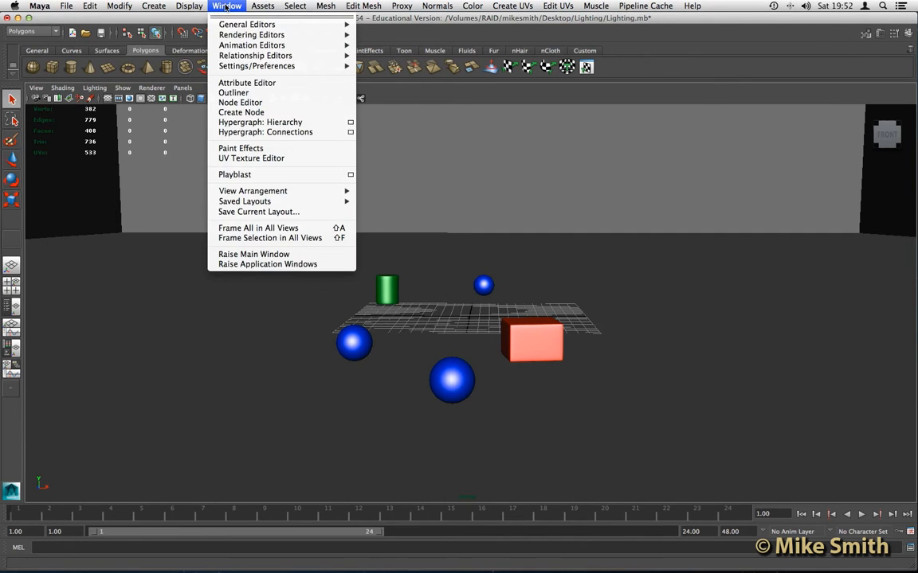
{"action": "left_click", "coordinate": [242, 94]}
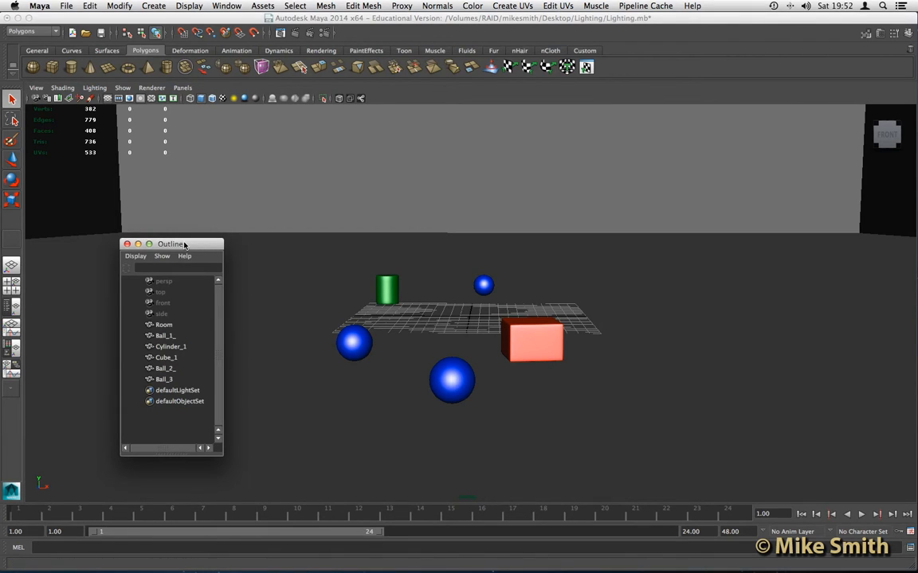
{"action": "left_click_drag", "start_coordinate": [184, 246], "coordinate": [132, 217]}
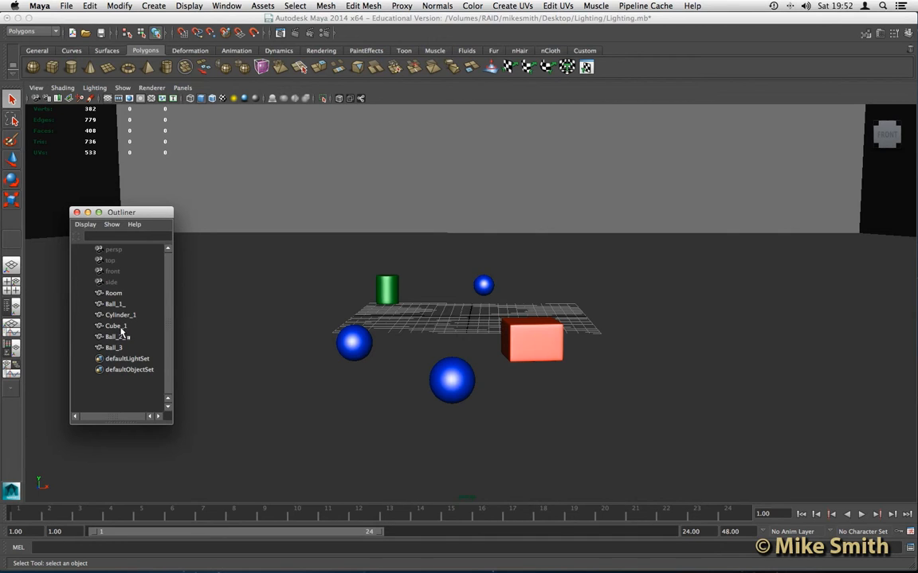
{"action": "left_click_drag", "start_coordinate": [128, 212], "coordinate": [110, 207]}
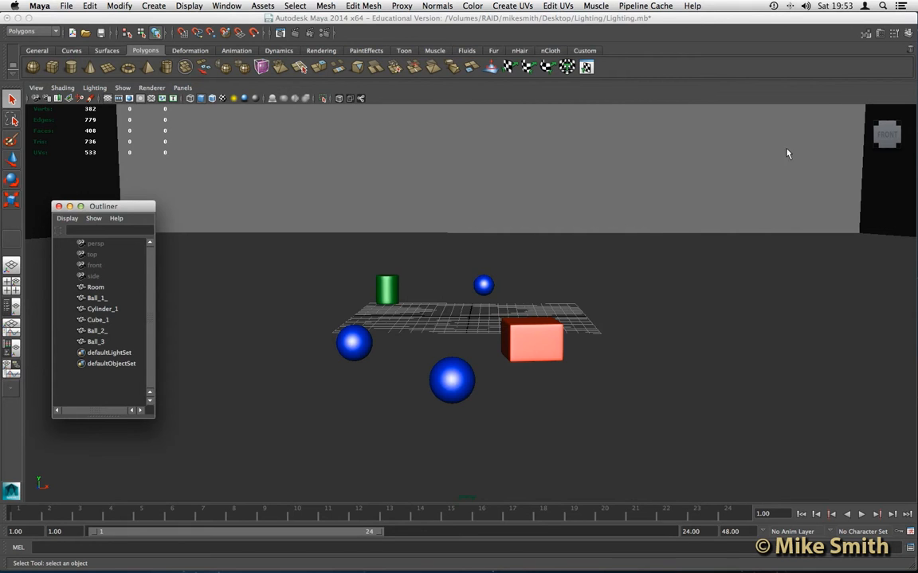
{"action": "left_click", "coordinate": [908, 35]}
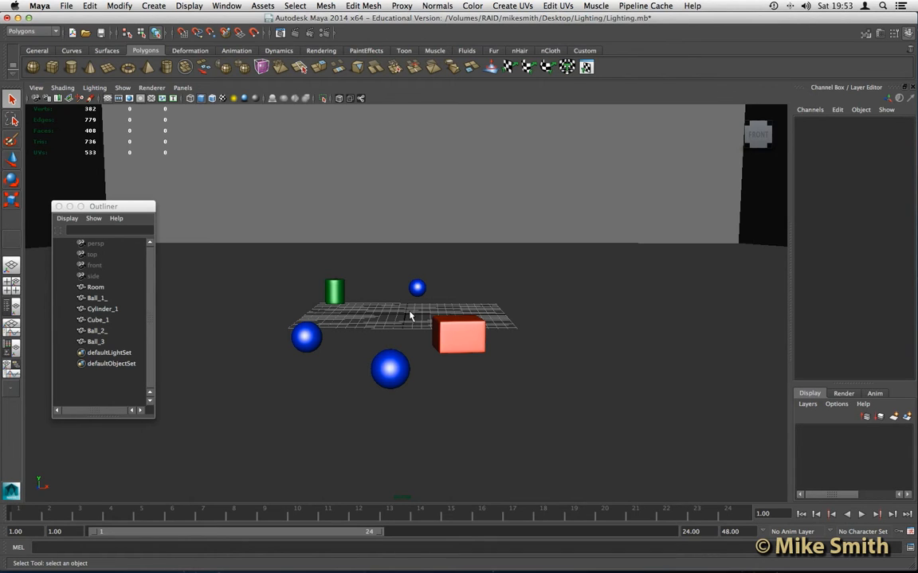
{"action": "scroll", "coordinate": [409, 314], "scroll_direction": "up", "scroll_amount": 3}
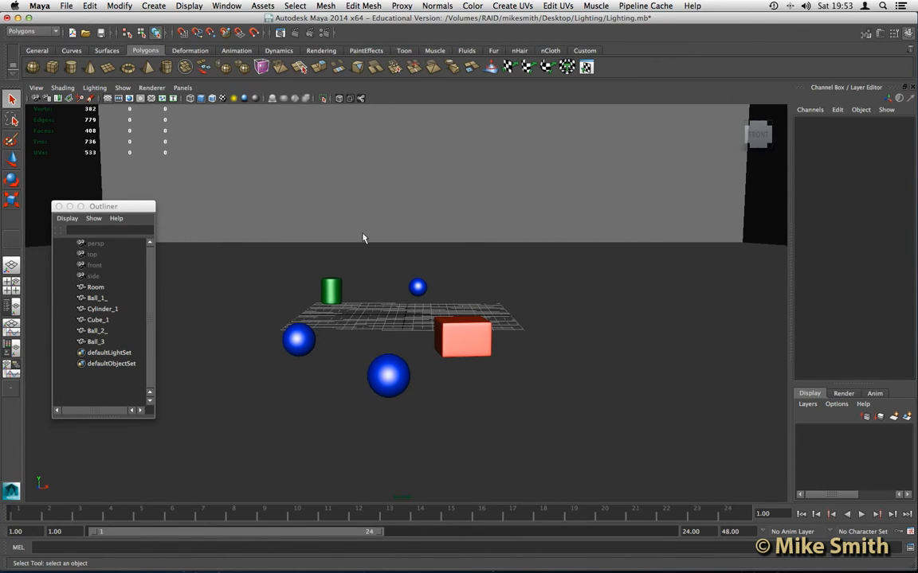
{"action": "left_click", "coordinate": [156, 5]}
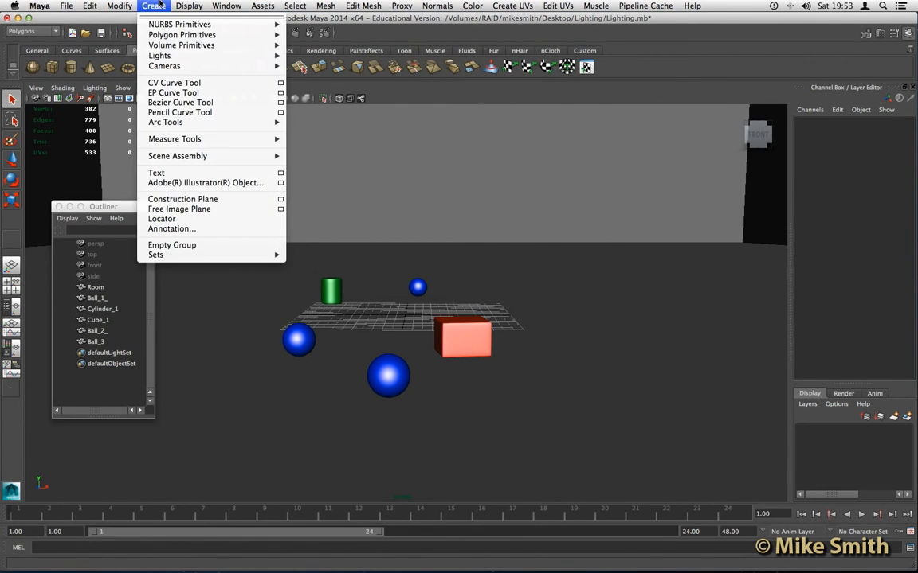
{"action": "mouse_move", "coordinate": [176, 56]}
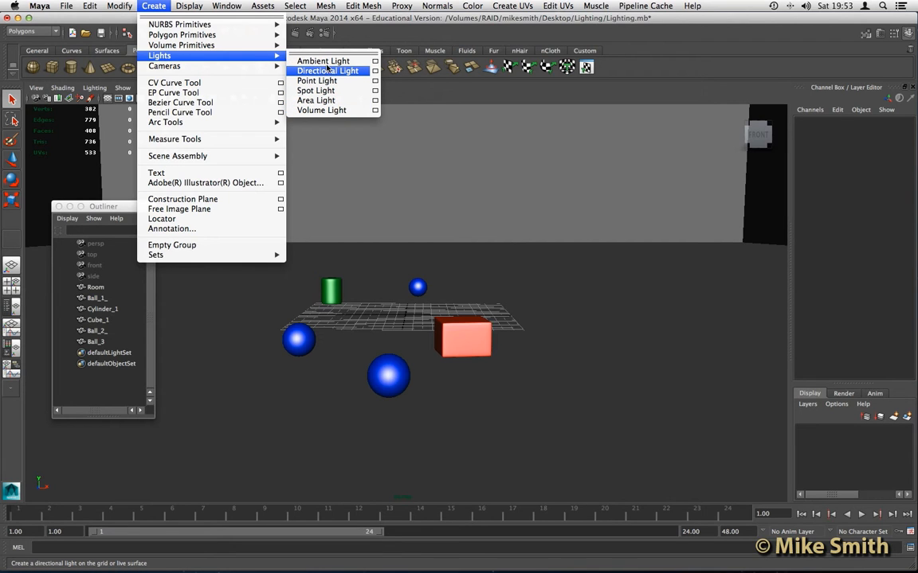
{"action": "left_click", "coordinate": [395, 93]}
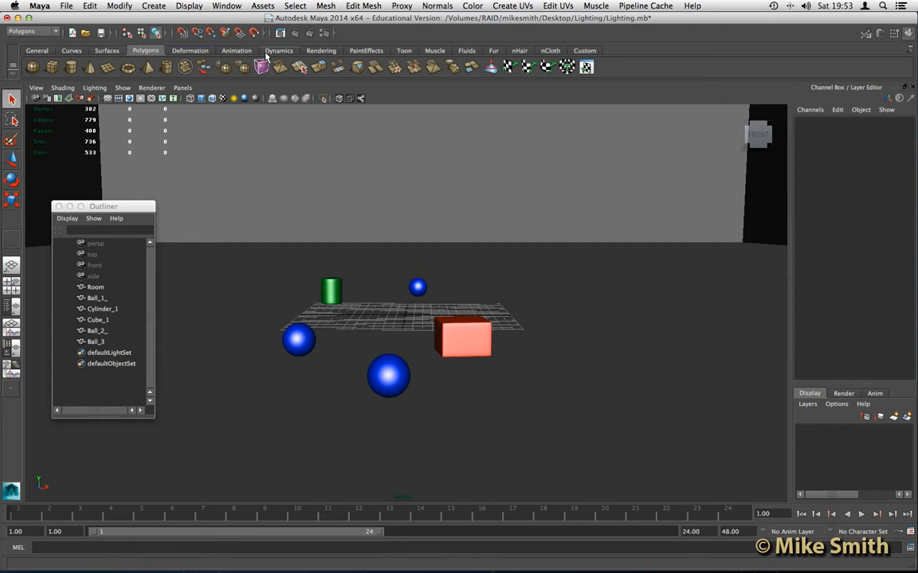
Create a point light on the grid and rename it Main_Light_1.
{"action": "left_click", "coordinate": [320, 52]}
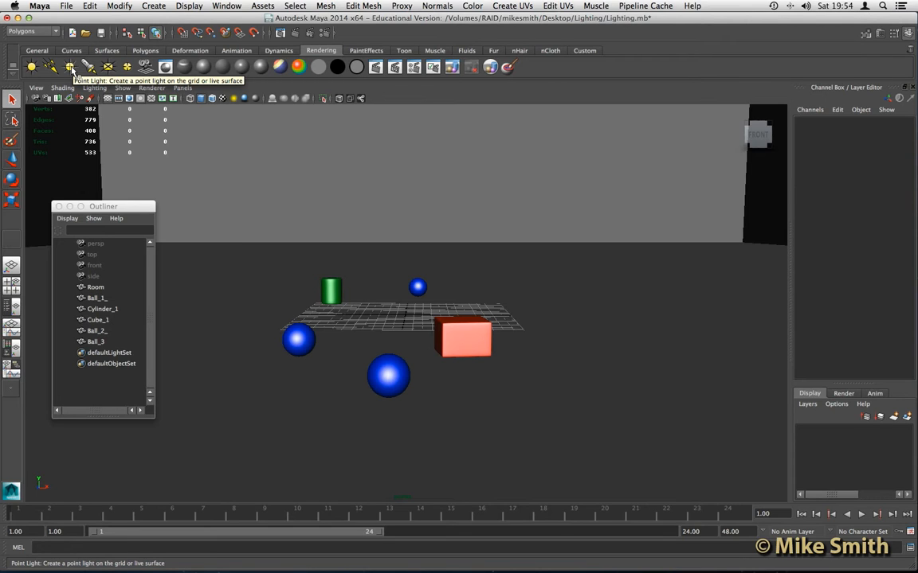
{"action": "left_click", "coordinate": [70, 67]}
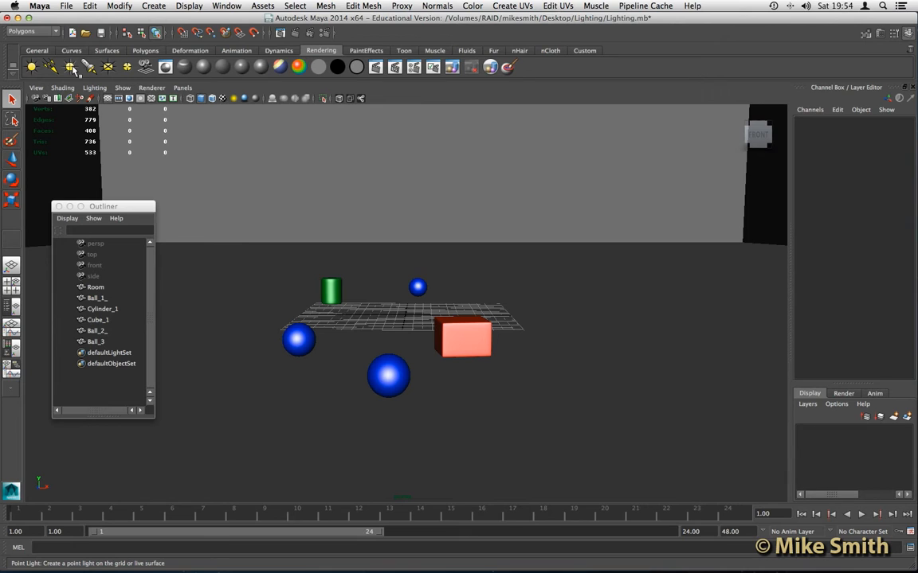
{"action": "left_click", "coordinate": [71, 67]}
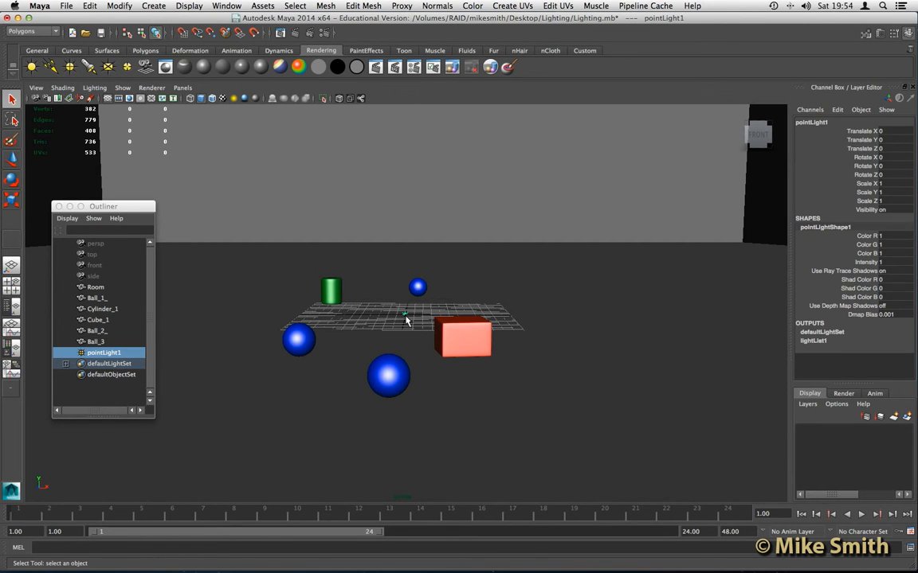
{"action": "double_click", "coordinate": [111, 356]}
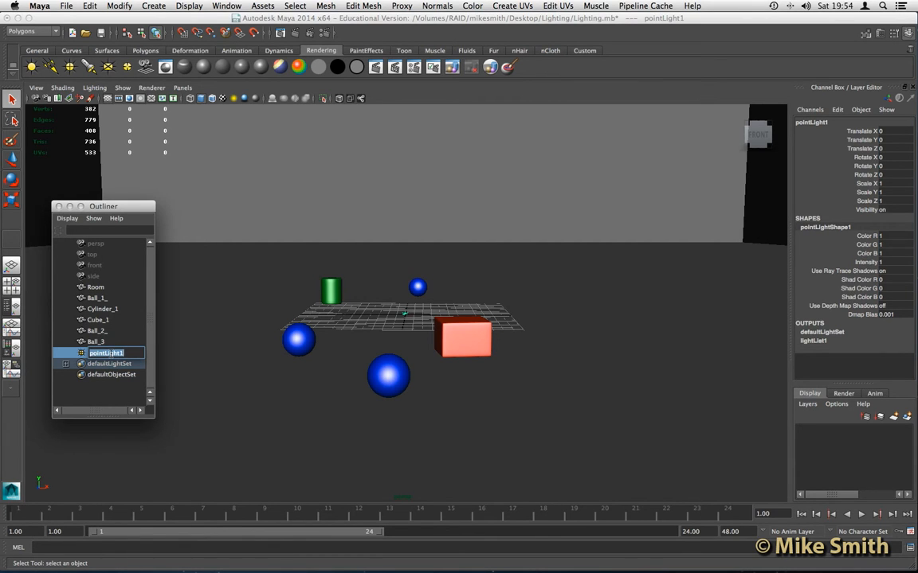
{"action": "type", "text": "Main_"}
{"action": "key", "text": "Return"}
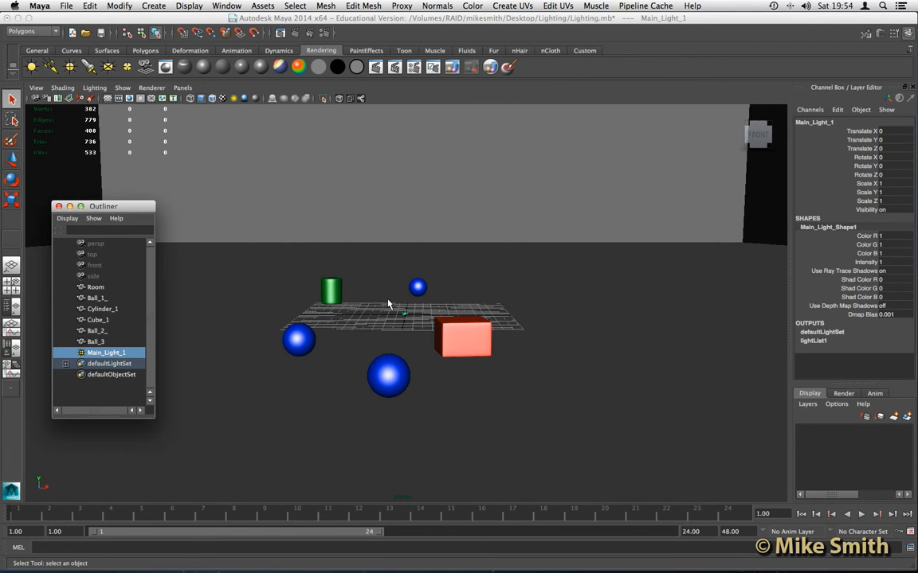
Move Main_Light_1 straight up above the objects to a Translate Y of about 13.8.
{"action": "left_click", "coordinate": [12, 159]}
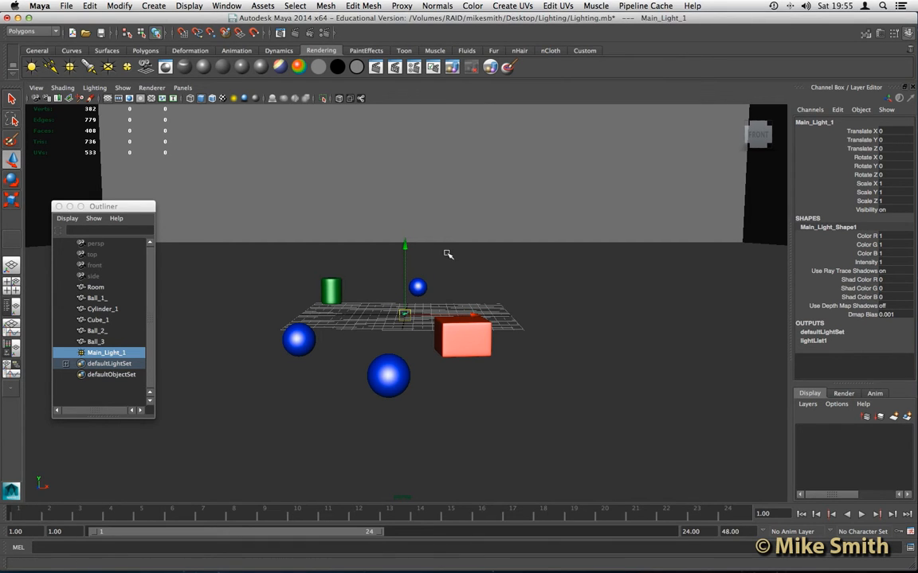
{"action": "scroll", "coordinate": [411, 284], "scroll_direction": "down", "scroll_amount": 5}
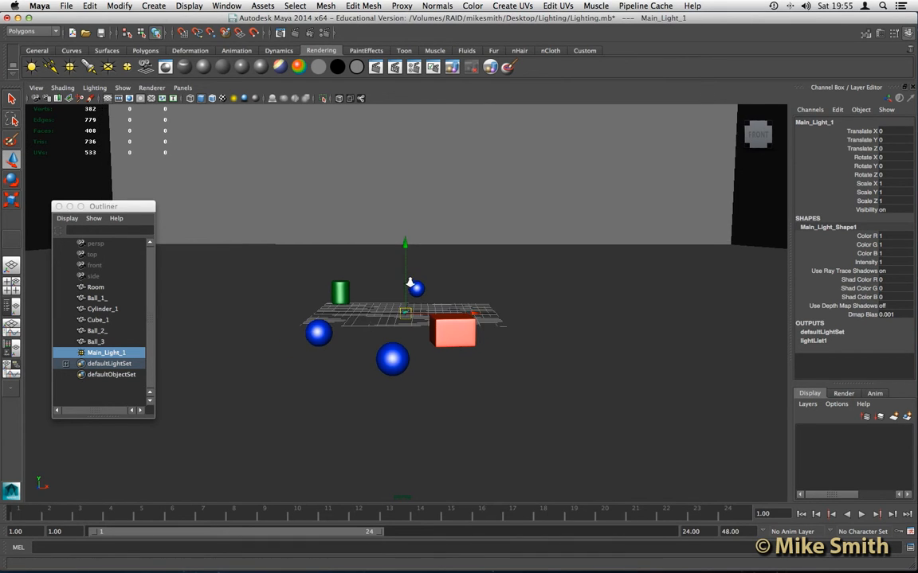
{"action": "left_click_drag", "start_coordinate": [399, 214], "coordinate": [401, 146]}
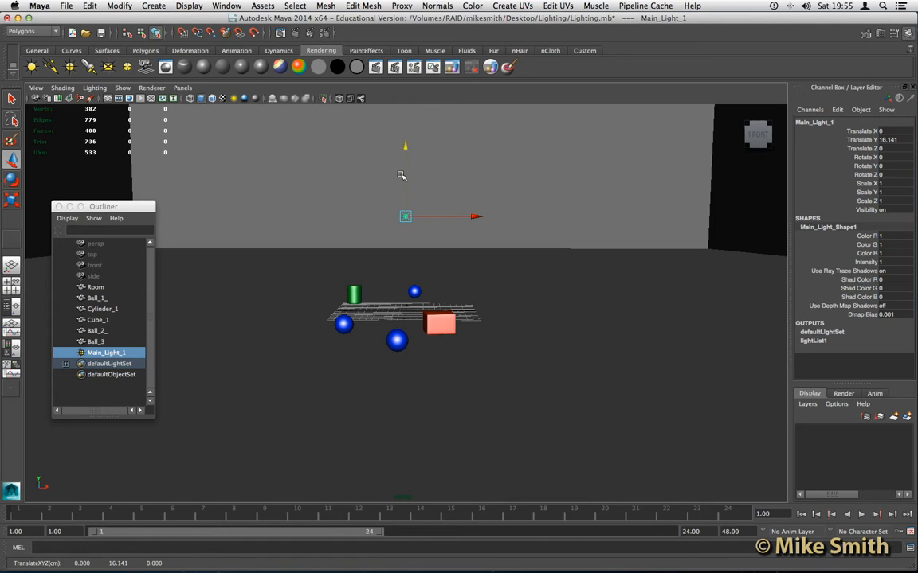
{"action": "key", "text": "t"}
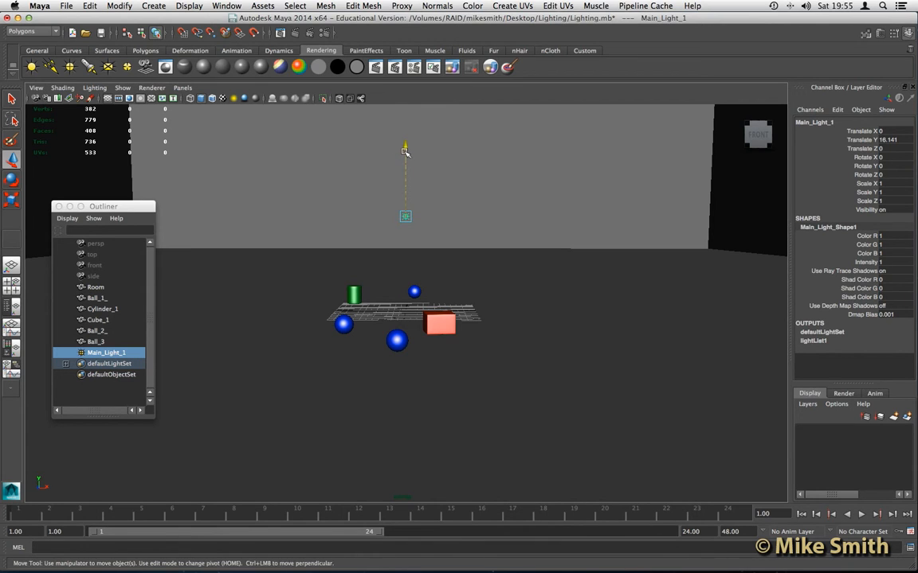
{"action": "key", "text": "w"}
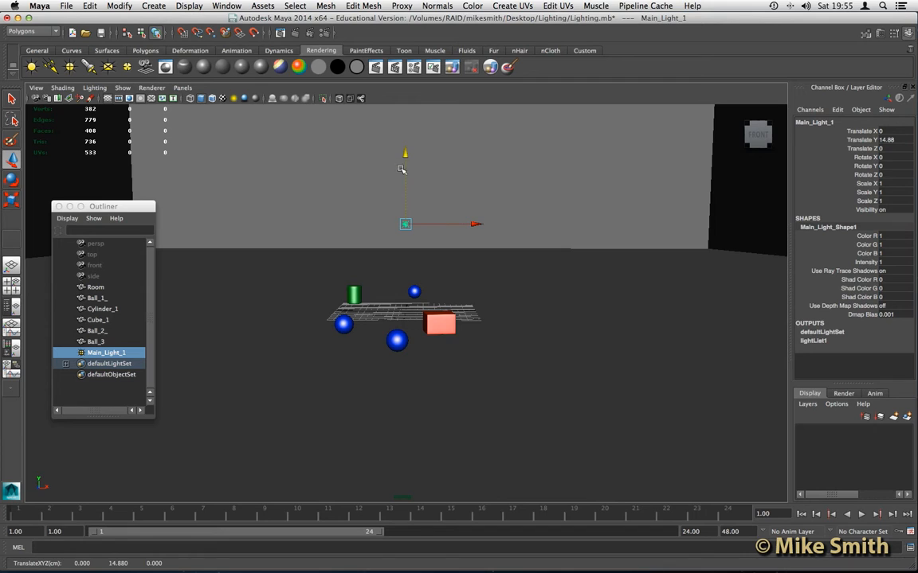
{"action": "key", "text": "t"}
{"action": "key", "text": "w"}
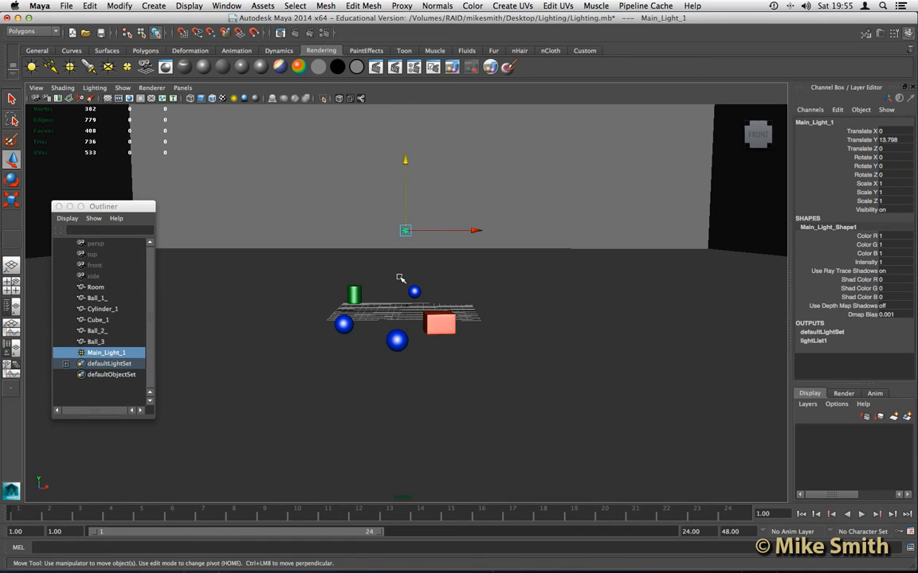
Move Main_Light_1 forward along Z, in front of the objects, to a Translate Z of about 51.7.
{"action": "left_click_drag", "start_coordinate": [398, 282], "coordinate": [461, 285], "text": "alt"}
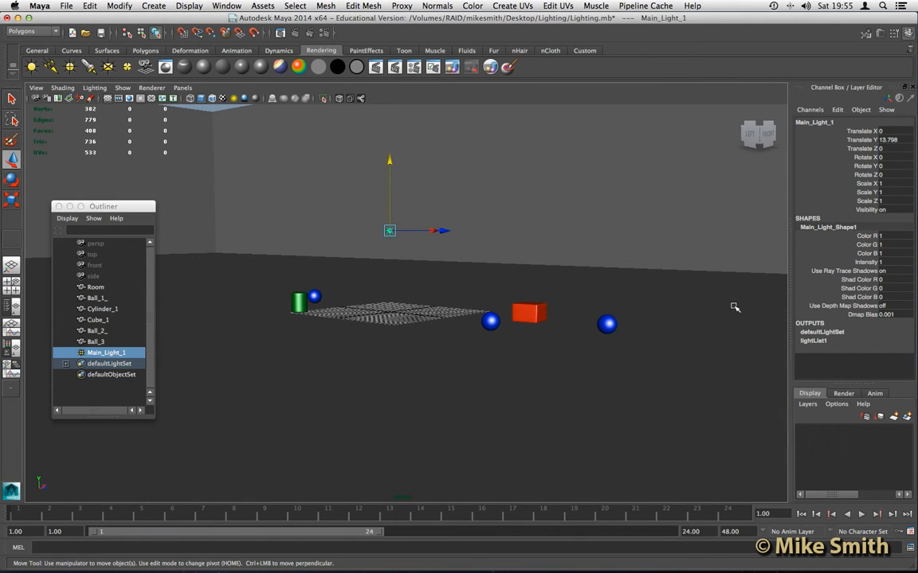
{"action": "key", "text": "alt"}
{"action": "left_click_drag", "start_coordinate": [702, 288], "coordinate": [692, 287], "text": "alt"}
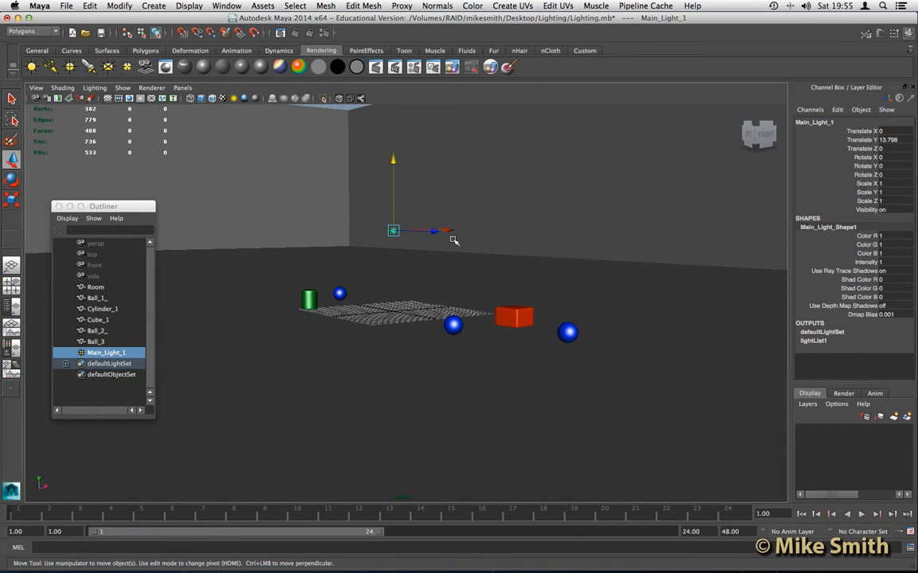
{"action": "key", "text": "alt"}
{"action": "left_click_drag", "start_coordinate": [472, 282], "coordinate": [708, 239], "text": "alt"}
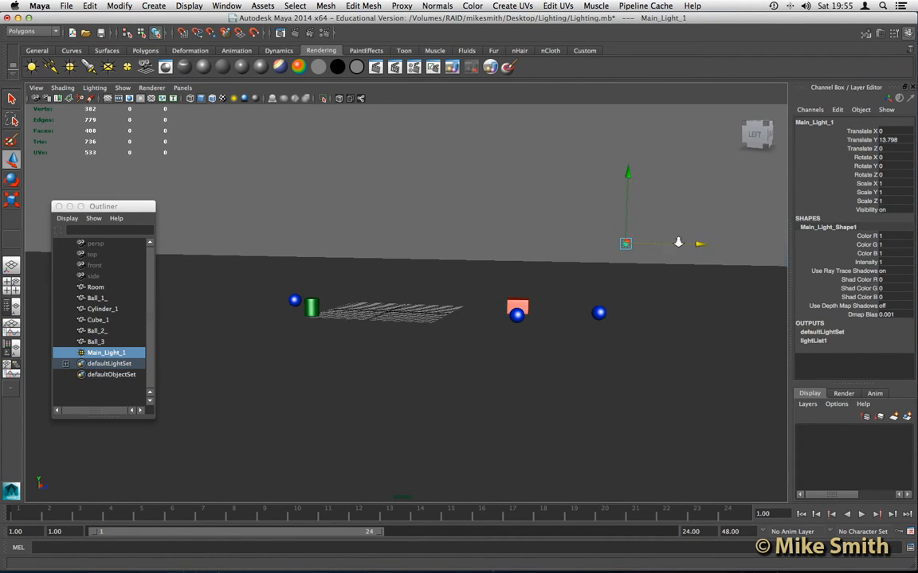
{"action": "right_click_drag", "start_coordinate": [707, 240], "coordinate": [587, 296], "text": "alt"}
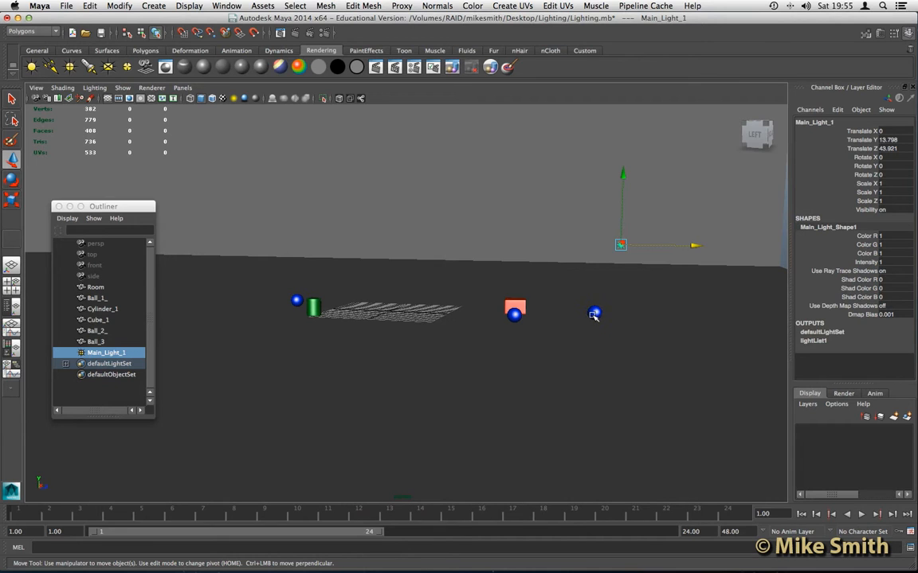
{"action": "right_click_drag", "start_coordinate": [590, 319], "coordinate": [557, 307], "text": "alt"}
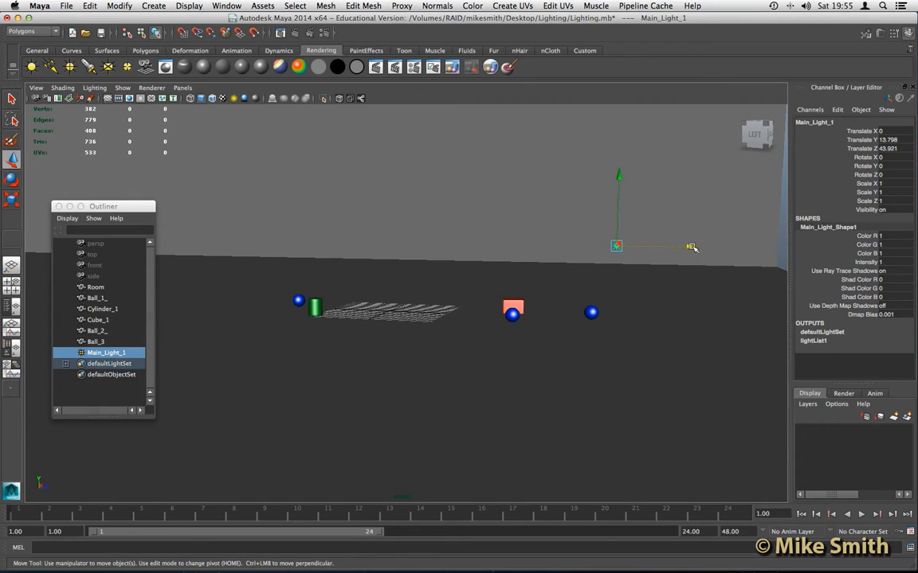
{"action": "left_click_drag", "start_coordinate": [691, 246], "coordinate": [726, 247]}
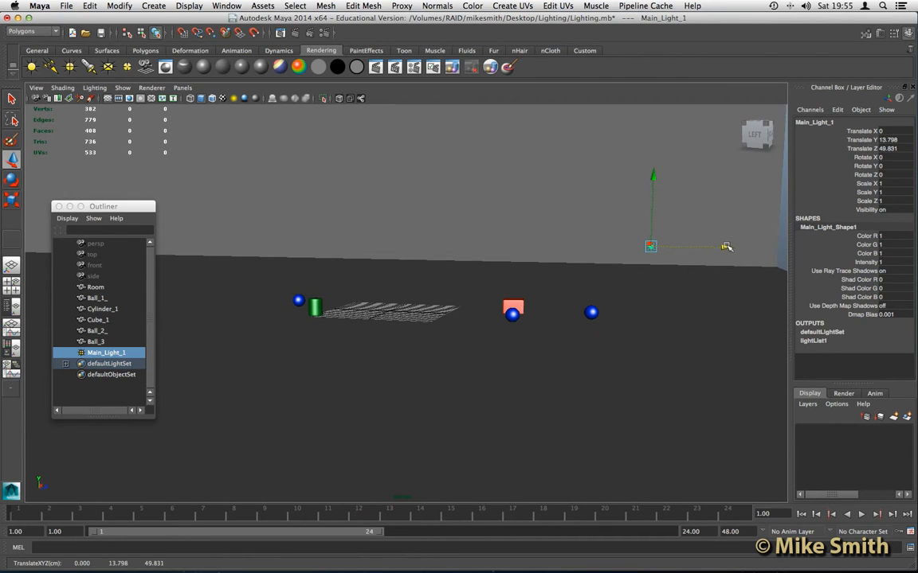
{"action": "key", "text": "t"}
{"action": "key", "text": "w"}
Move Main_Light_1 sideways along X, past the red cube's side of the scene, to a Translate X of about 10.5.
{"action": "left_click_drag", "start_coordinate": [653, 286], "coordinate": [550, 290], "text": "alt"}
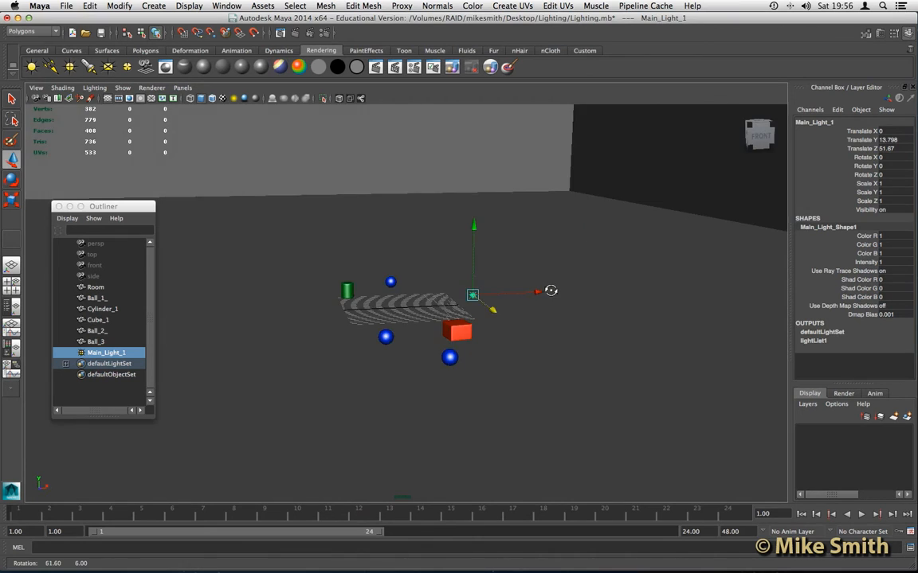
{"action": "key", "text": "f"}
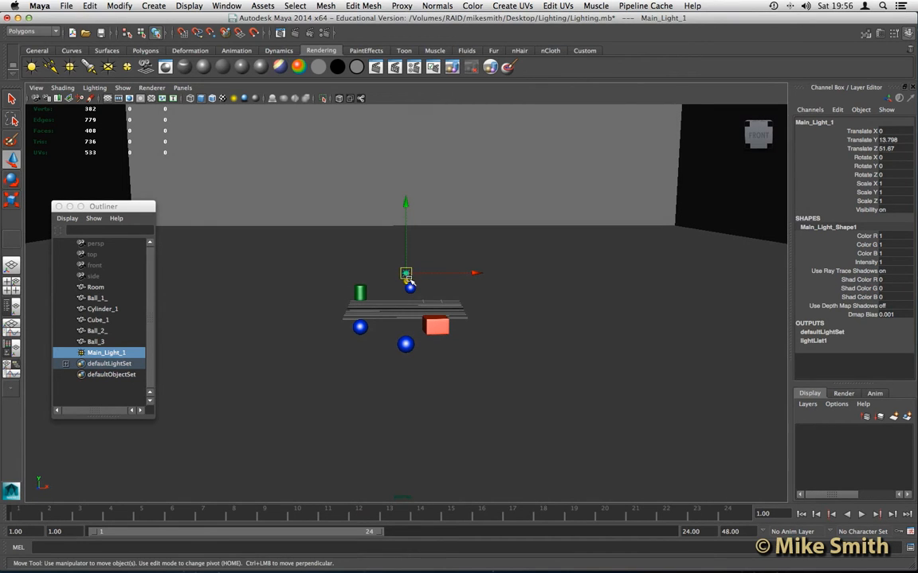
{"action": "left_click_drag", "start_coordinate": [476, 272], "coordinate": [531, 273]}
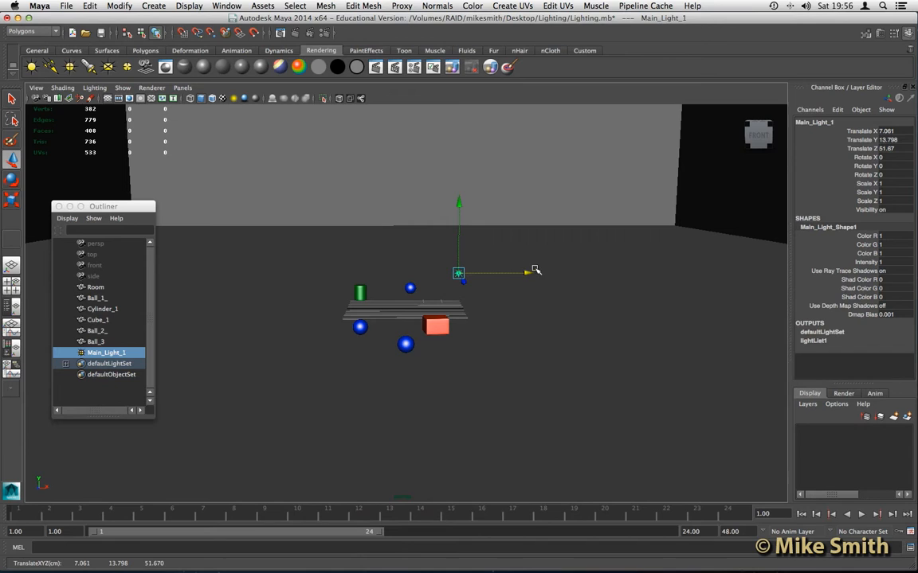
{"action": "left_click_drag", "start_coordinate": [532, 273], "coordinate": [554, 273]}
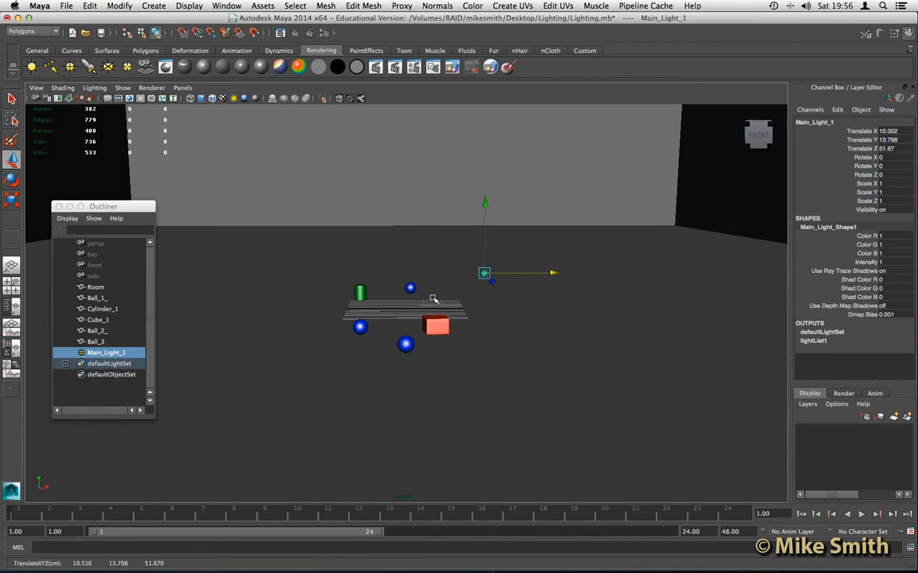
Frame all the objects from the front in the perspective view and render the frame with Maya Software.
{"action": "scroll", "coordinate": [423, 313], "scroll_direction": "up", "scroll_amount": 5}
{"action": "scroll", "coordinate": [424, 312], "scroll_direction": "up", "scroll_amount": 4}
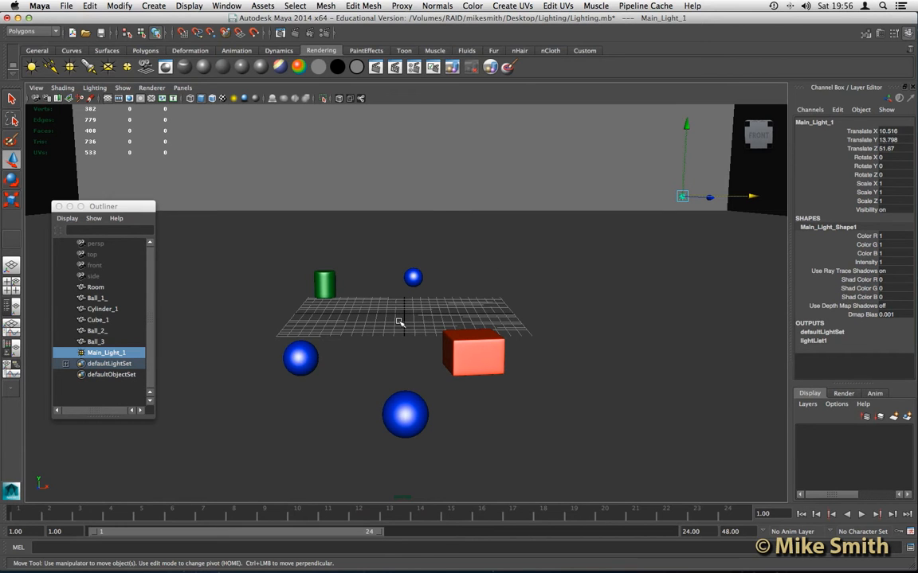
{"action": "left_click_drag", "start_coordinate": [398, 320], "coordinate": [397, 317], "text": "alt"}
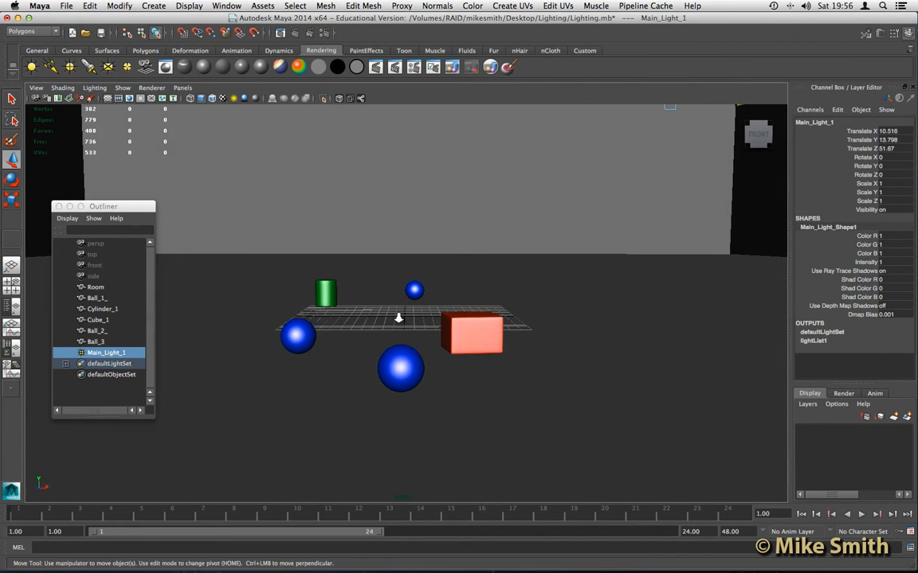
{"action": "scroll", "coordinate": [398, 318], "scroll_direction": "up", "scroll_amount": 5}
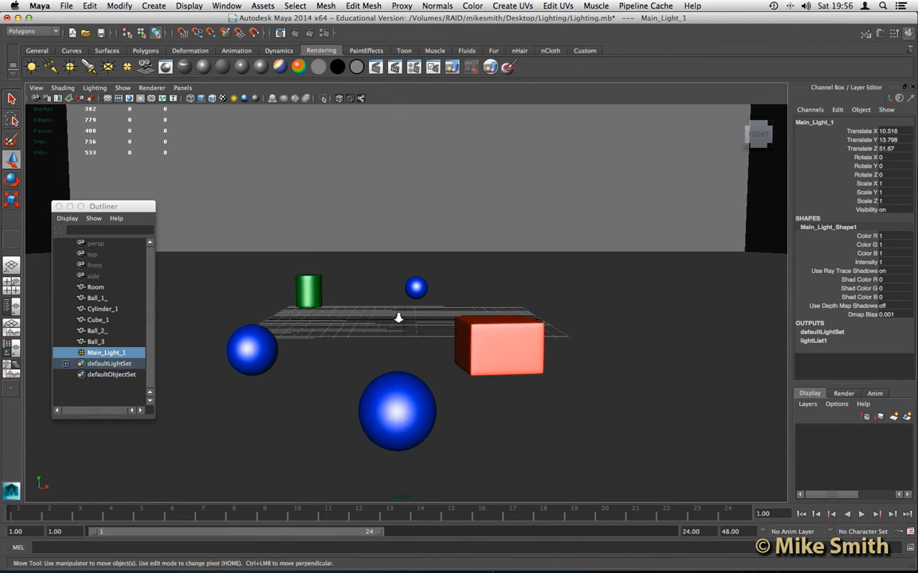
{"action": "scroll", "coordinate": [398, 318], "scroll_direction": "down", "scroll_amount": 4}
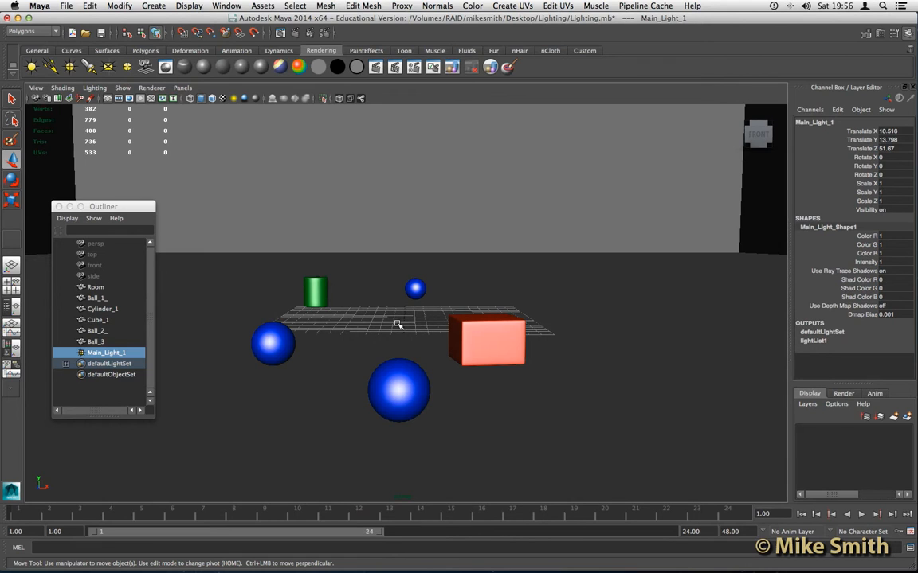
{"action": "left_click", "coordinate": [294, 35]}
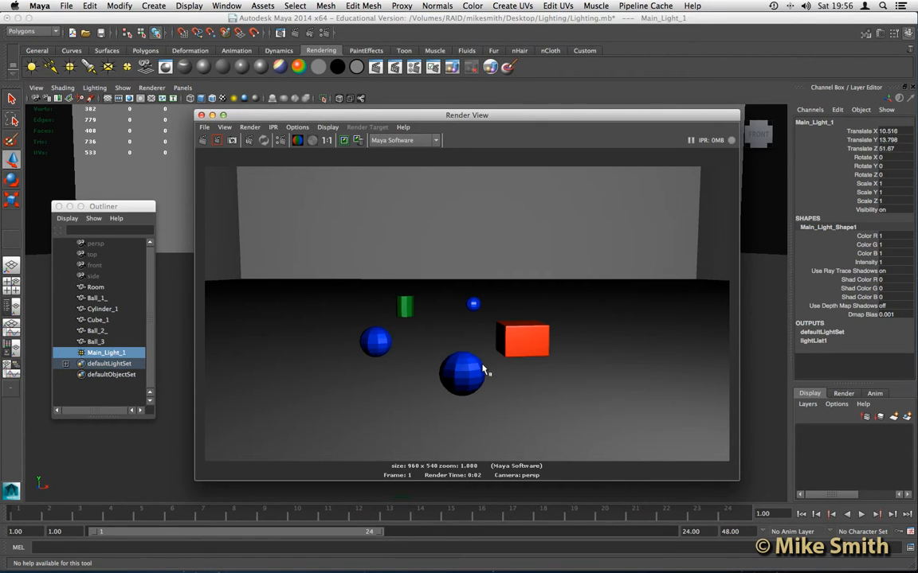
Choose mental ray as the renderer and check in the Plug-in Manager that Mayatomr.bundle is loaded.
{"action": "left_click", "coordinate": [435, 142]}
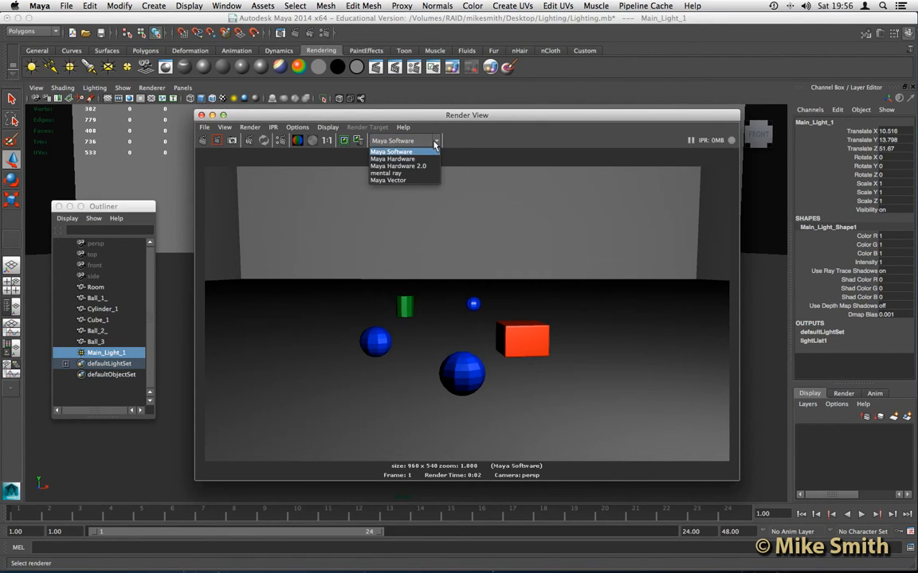
{"action": "left_click", "coordinate": [397, 173]}
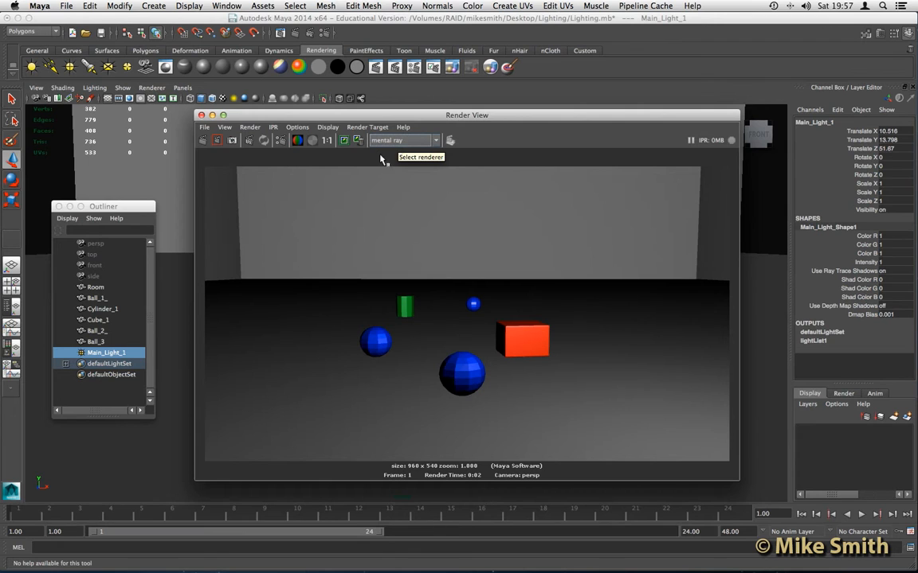
{"action": "left_click", "coordinate": [227, 5]}
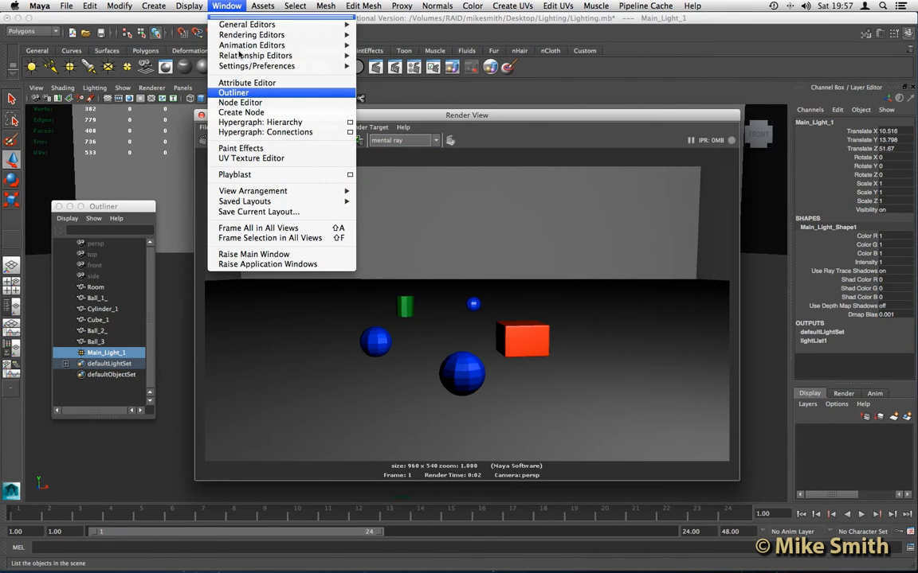
{"action": "mouse_move", "coordinate": [239, 70]}
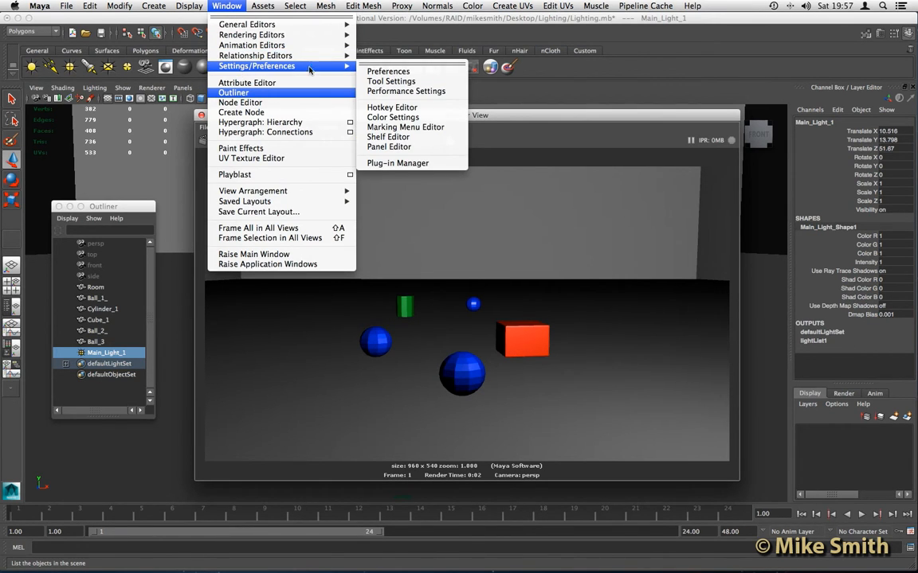
{"action": "left_click", "coordinate": [402, 163]}
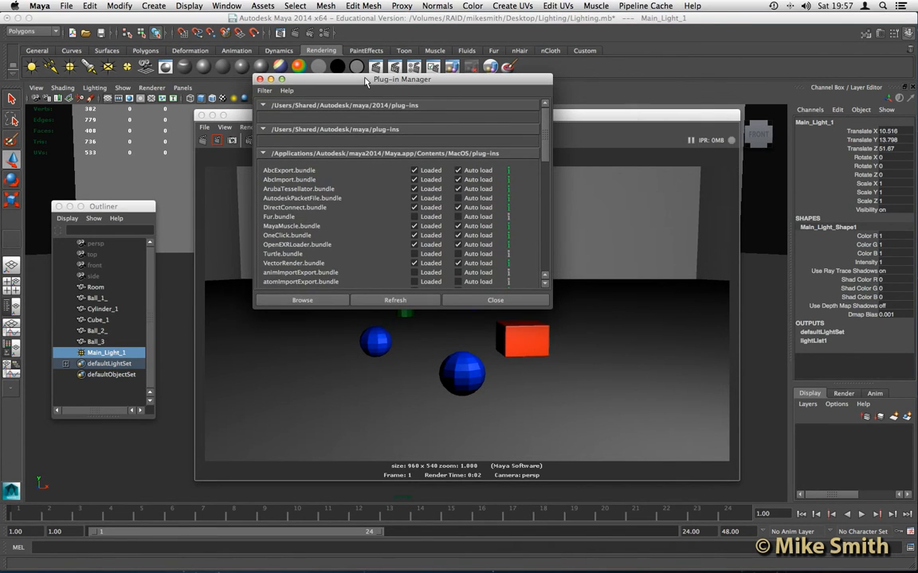
{"action": "left_click_drag", "start_coordinate": [359, 83], "coordinate": [355, 61]}
{"action": "left_click_drag", "start_coordinate": [548, 285], "coordinate": [568, 407]}
{"action": "left_click_drag", "start_coordinate": [562, 221], "coordinate": [561, 375]}
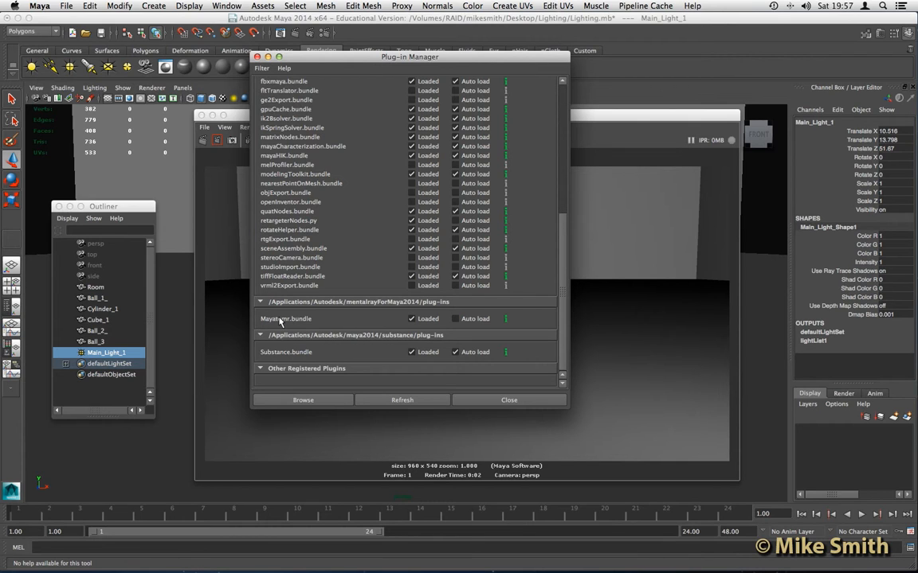
{"action": "left_click", "coordinate": [412, 319]}
{"action": "left_click", "coordinate": [411, 320]}
{"action": "left_click", "coordinate": [503, 403]}
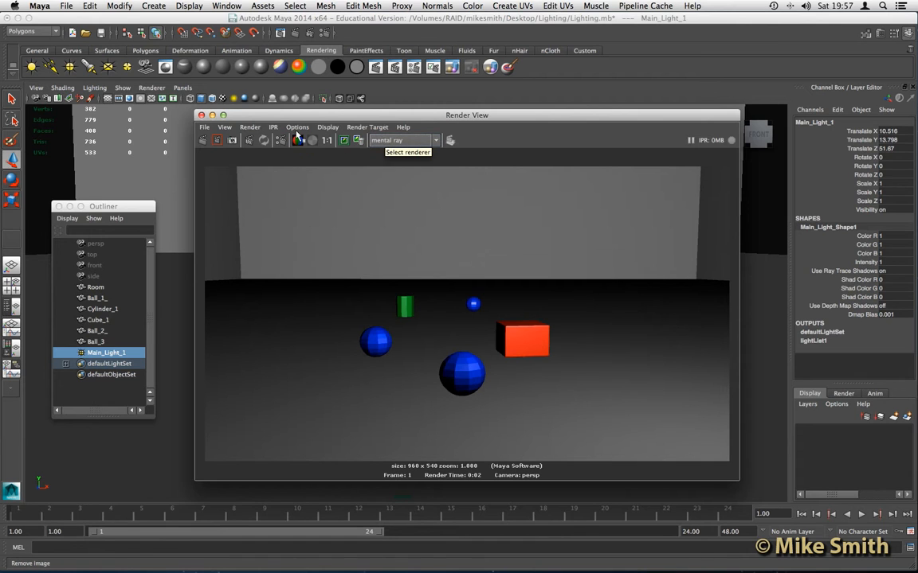
Bring the perspective view slightly closer to the objects and render the frame again with mental ray.
{"action": "left_click_drag", "start_coordinate": [309, 115], "coordinate": [499, 27]}
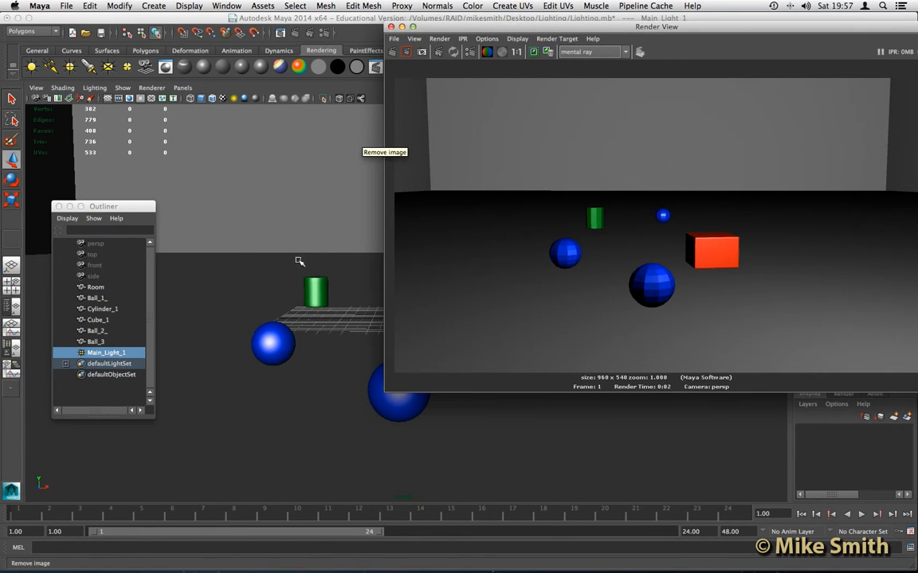
{"action": "scroll", "coordinate": [293, 329], "scroll_direction": "up", "scroll_amount": 4}
{"action": "scroll", "coordinate": [292, 329], "scroll_direction": "up", "scroll_amount": 1}
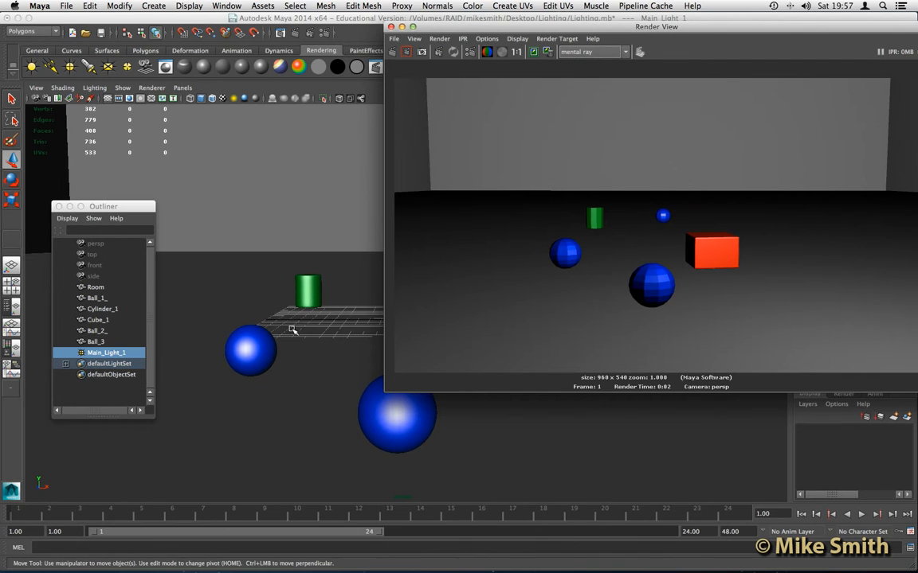
{"action": "left_click_drag", "start_coordinate": [426, 29], "coordinate": [296, 72]}
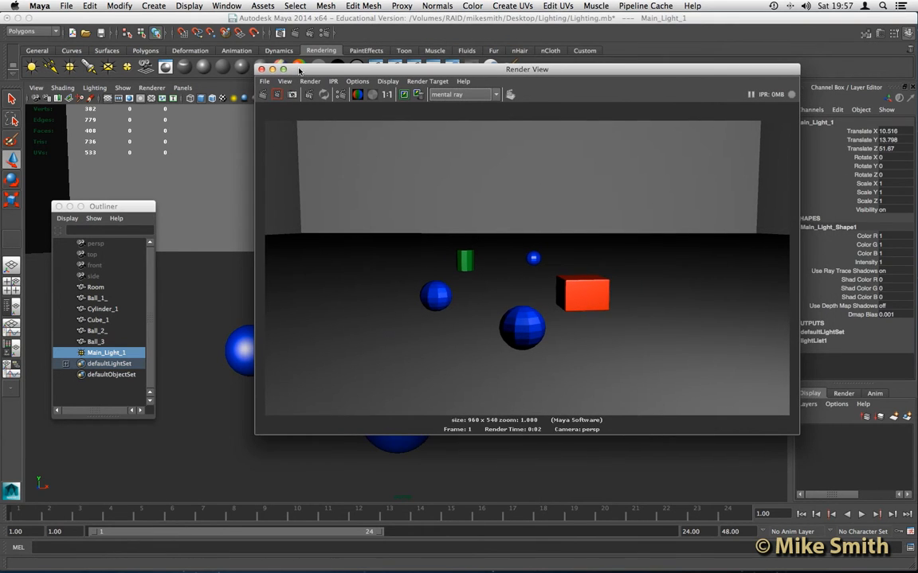
{"action": "left_click", "coordinate": [266, 95]}
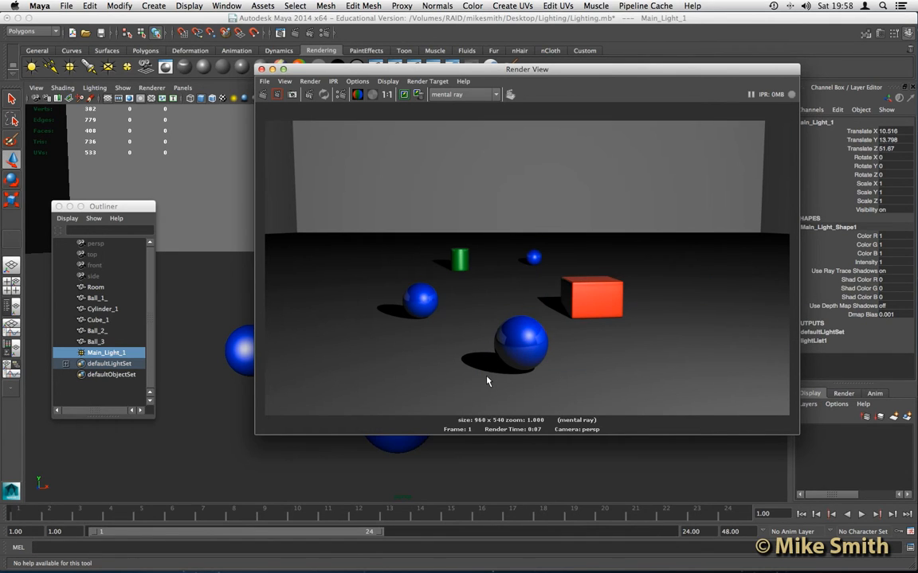
{"action": "scroll", "coordinate": [486, 380], "scroll_direction": "down", "scroll_amount": 1}
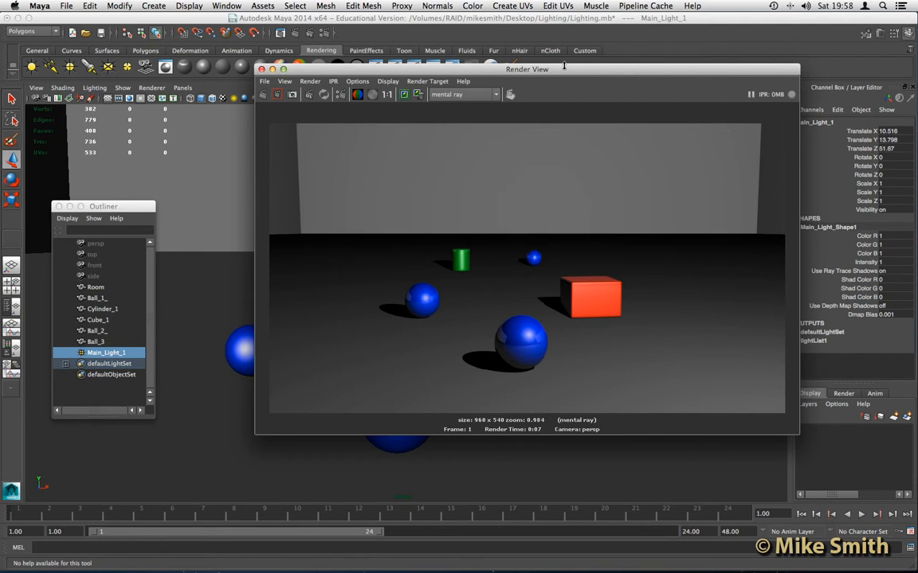
{"action": "left_click_drag", "start_coordinate": [495, 68], "coordinate": [455, 123]}
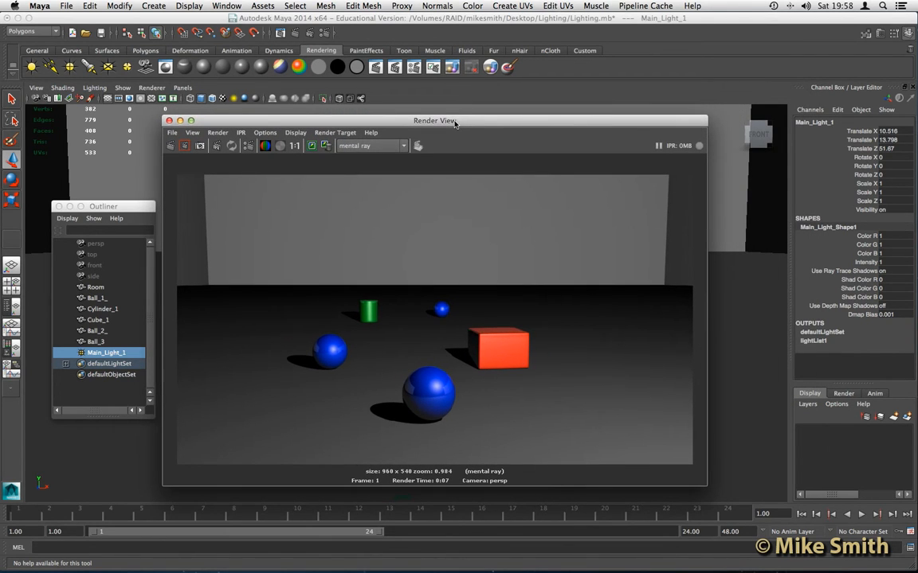
Show the Attribute Editor for Main_Light_1 and move the render window clear of the light's attributes.
{"action": "left_click", "coordinate": [230, 6]}
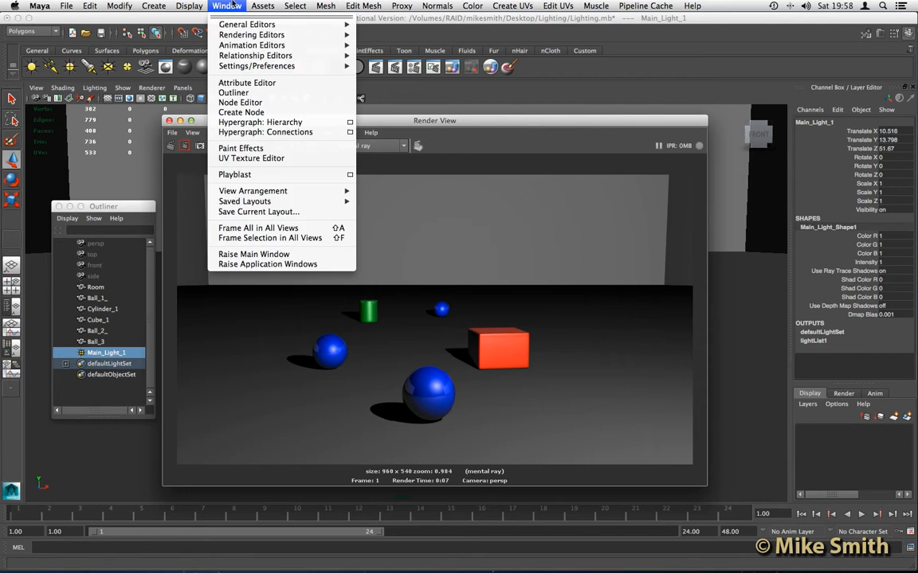
{"action": "left_click", "coordinate": [232, 6]}
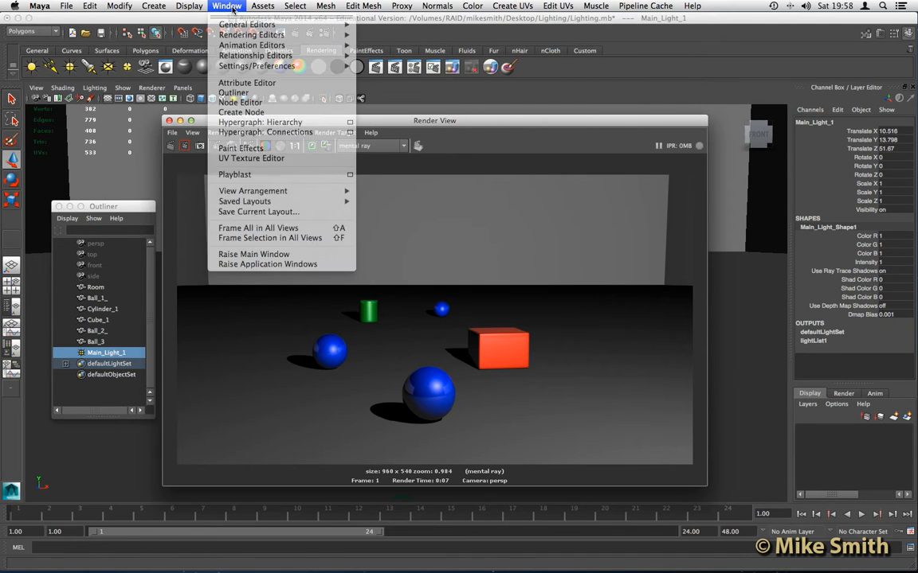
{"action": "left_click", "coordinate": [232, 6]}
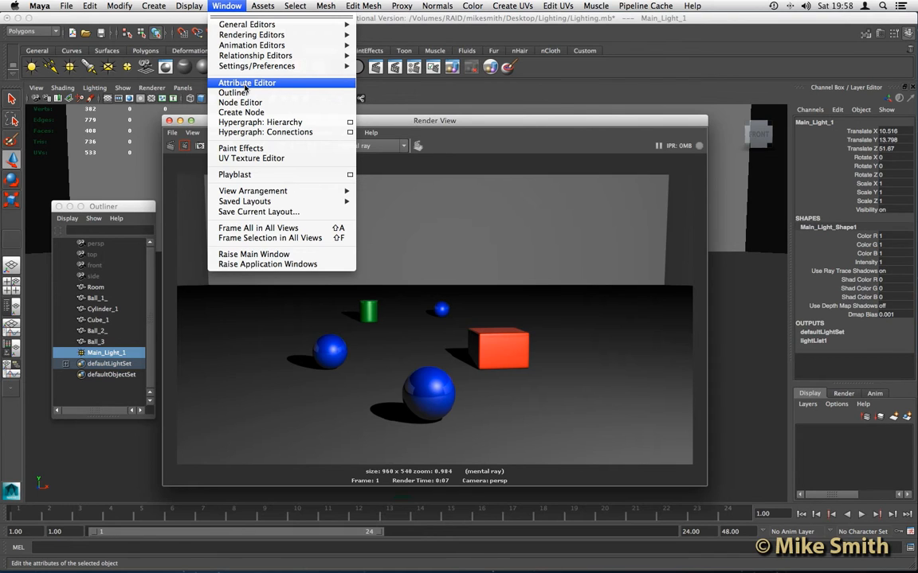
{"action": "left_click", "coordinate": [533, 97]}
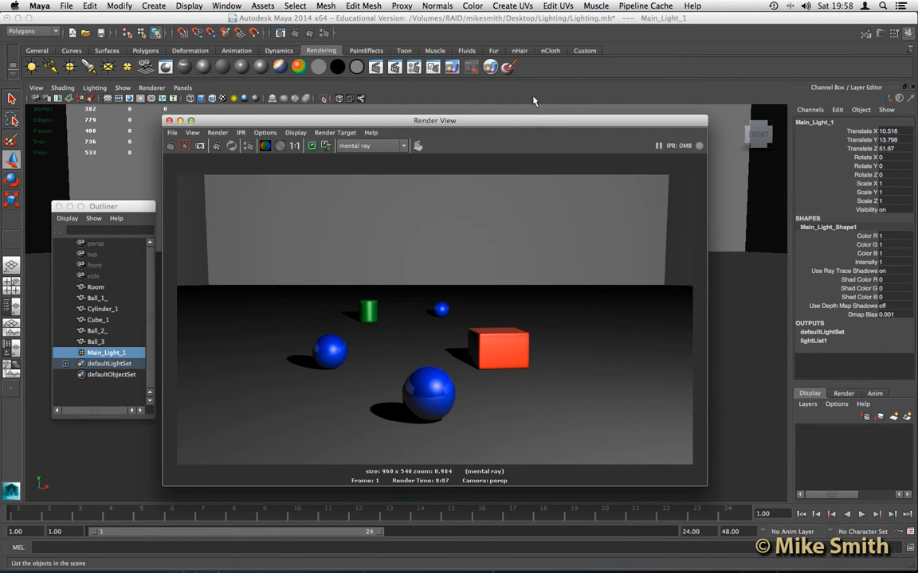
{"action": "left_click", "coordinate": [881, 34]}
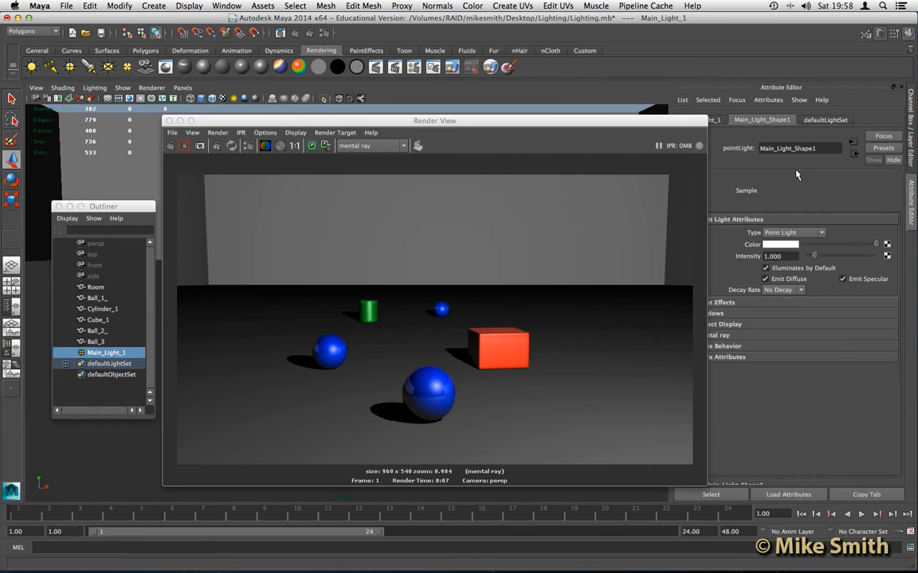
{"action": "left_click_drag", "start_coordinate": [601, 127], "coordinate": [565, 98]}
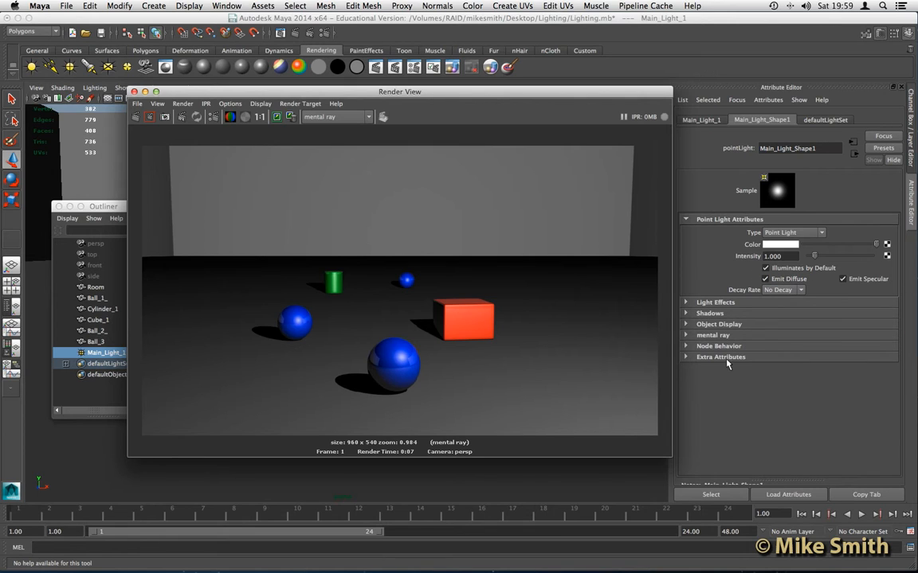
Choose Point Light as the main light's type in its Point Light Attributes.
{"action": "left_click", "coordinate": [813, 234]}
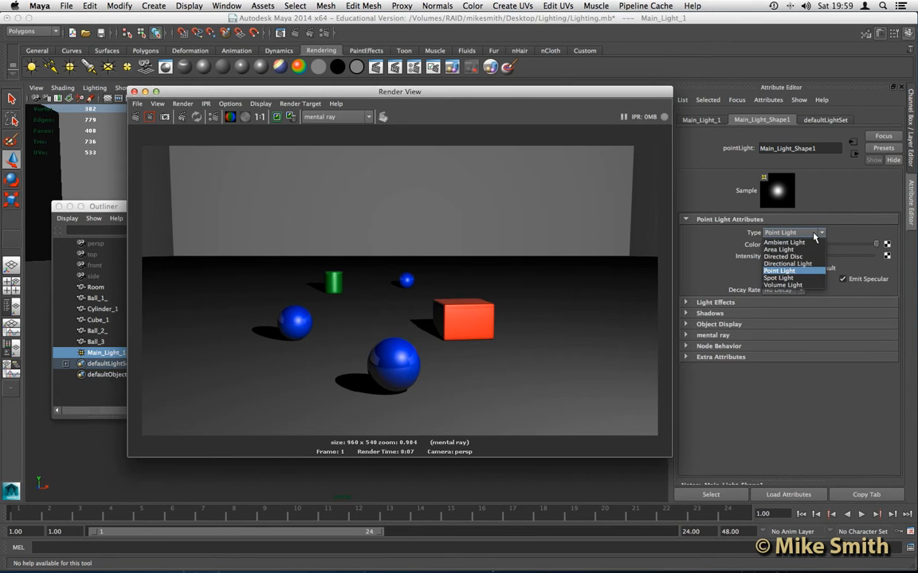
{"action": "left_click", "coordinate": [780, 271]}
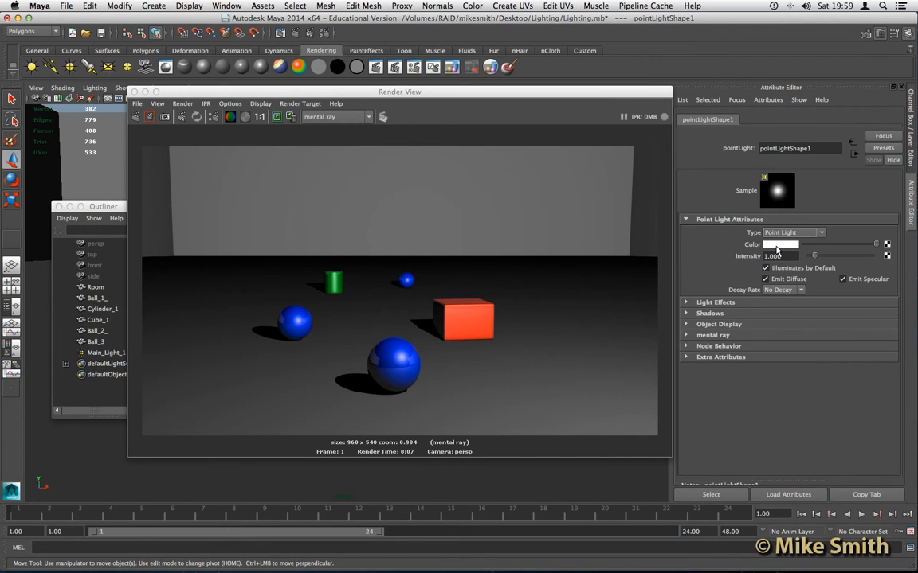
{"action": "left_click", "coordinate": [777, 247]}
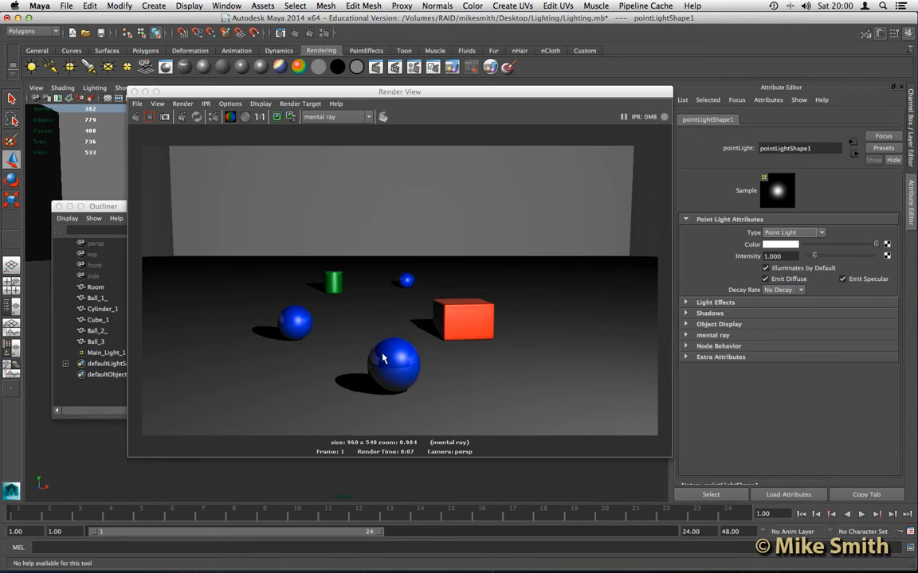
{"action": "left_click", "coordinate": [841, 281]}
Expand the light's Shadows attributes and bring its Raytrace Shadow Attributes into view.
{"action": "left_click", "coordinate": [688, 316]}
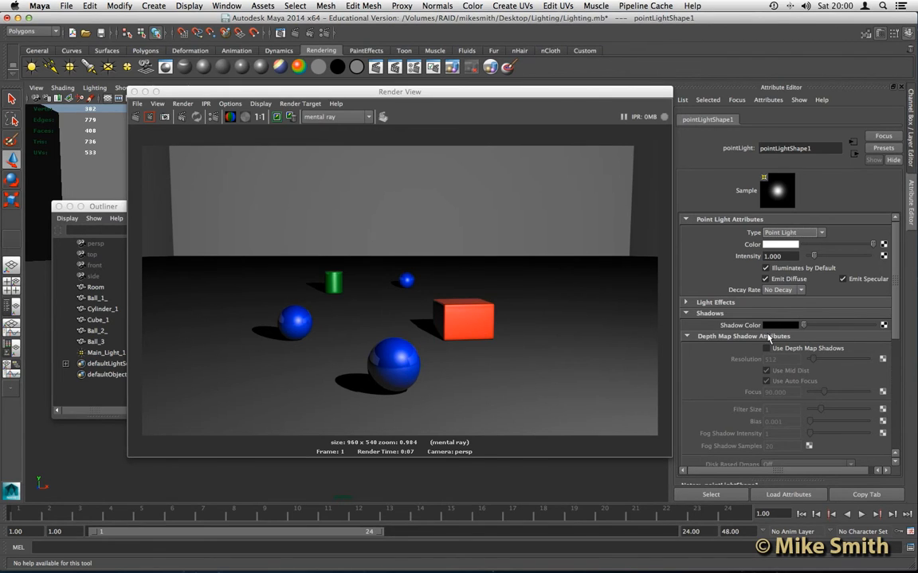
{"action": "left_click_drag", "start_coordinate": [892, 284], "coordinate": [896, 319]}
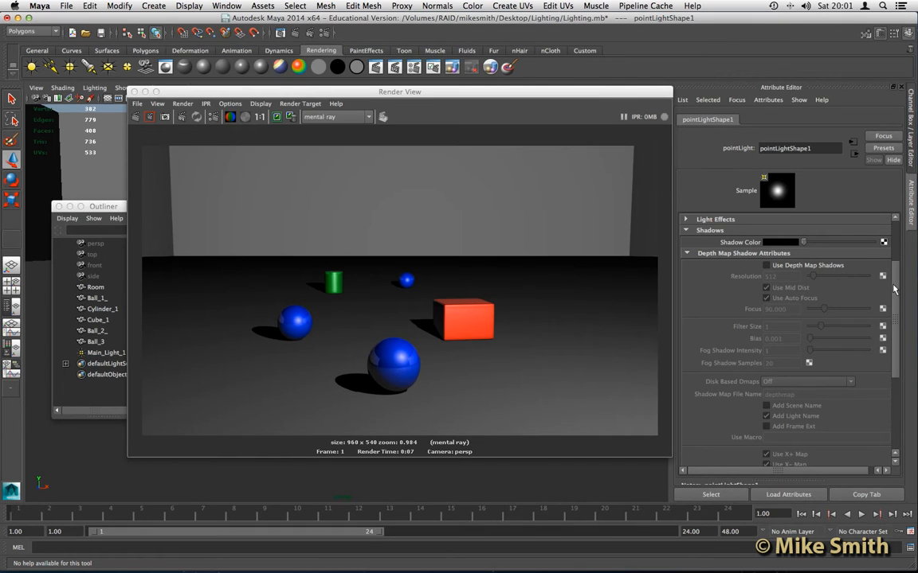
{"action": "scroll", "coordinate": [806, 263], "scroll_direction": "down", "scroll_amount": 3}
{"action": "scroll", "coordinate": [892, 388], "scroll_direction": "down", "scroll_amount": 3}
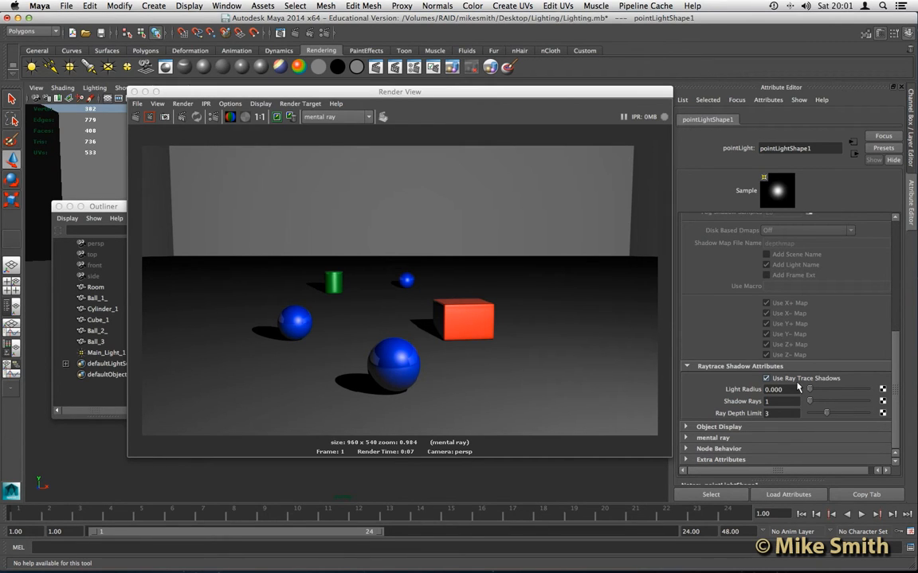
{"action": "scroll", "coordinate": [817, 383], "scroll_direction": "up", "scroll_amount": 1}
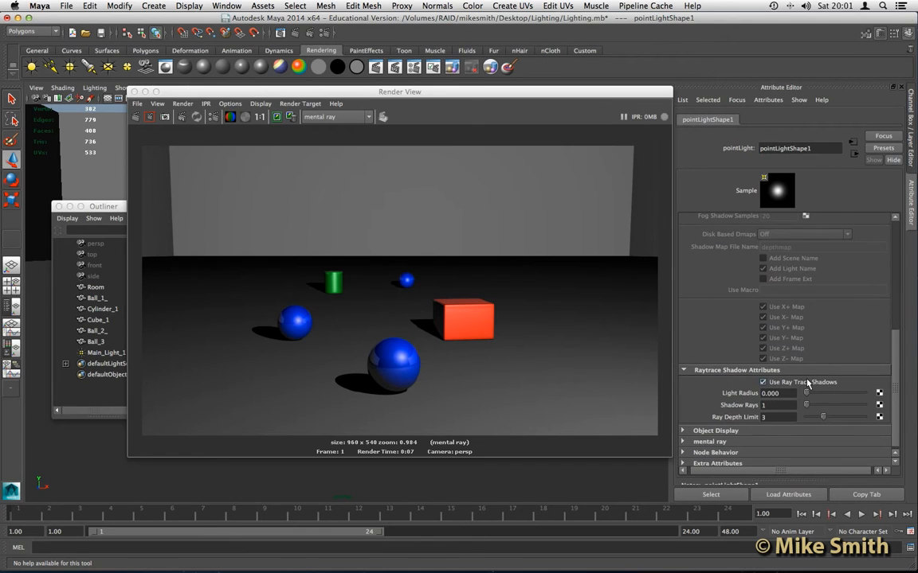
{"action": "scroll", "coordinate": [807, 383], "scroll_direction": "down", "scroll_amount": 1}
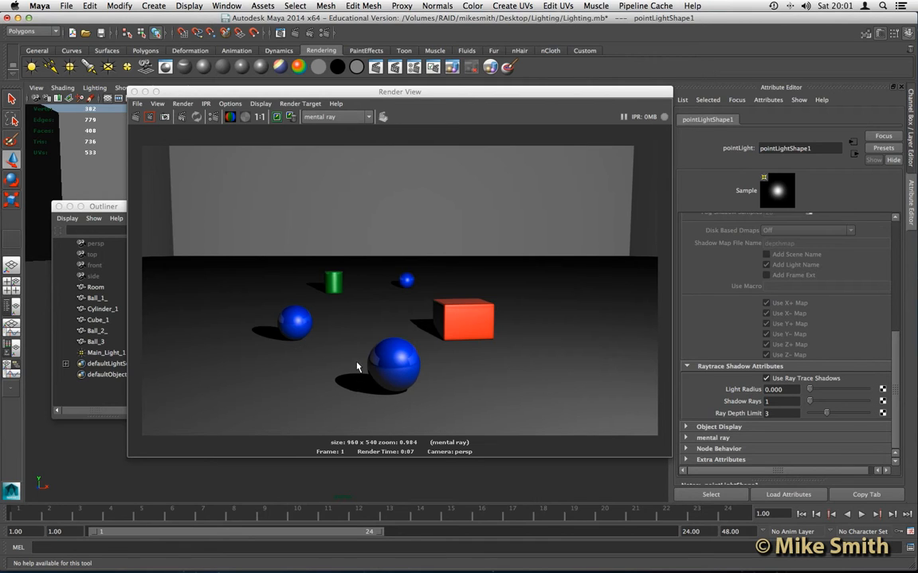
Close the old render, lower the perspective view close to the front blue ball and render the frame with mental ray.
{"action": "left_click_drag", "start_coordinate": [254, 91], "coordinate": [451, 26]}
{"action": "scroll", "coordinate": [215, 374], "scroll_direction": "up", "scroll_amount": 3}
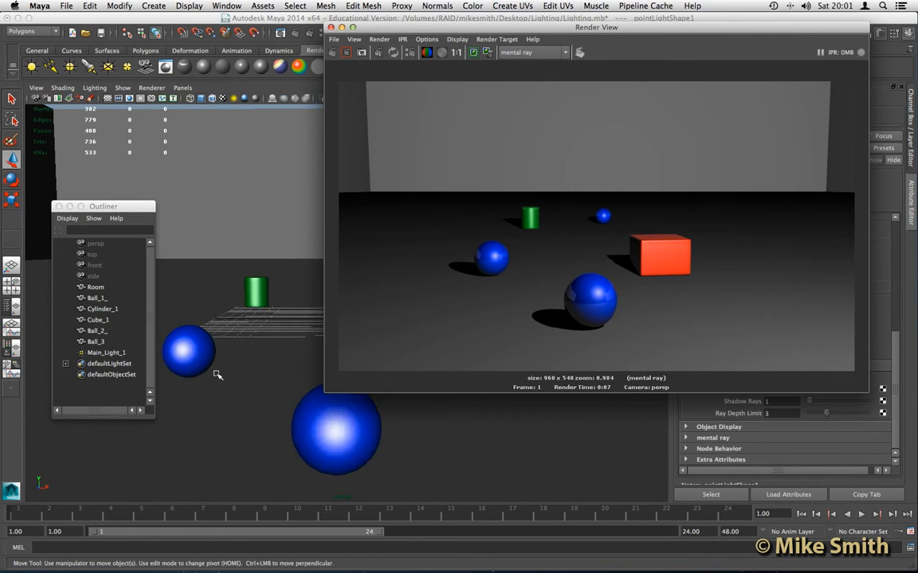
{"action": "left_click", "coordinate": [259, 406]}
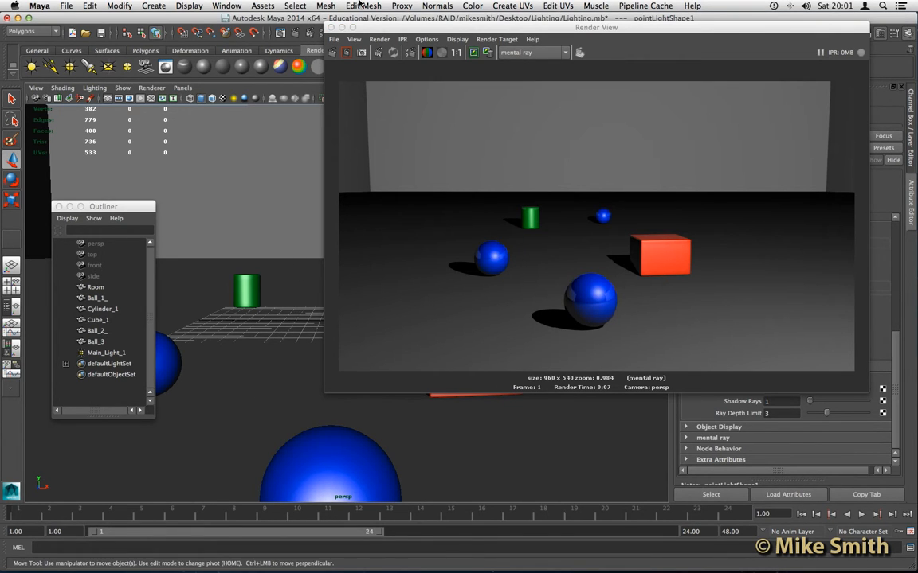
{"action": "left_click_drag", "start_coordinate": [335, 26], "coordinate": [307, 52]}
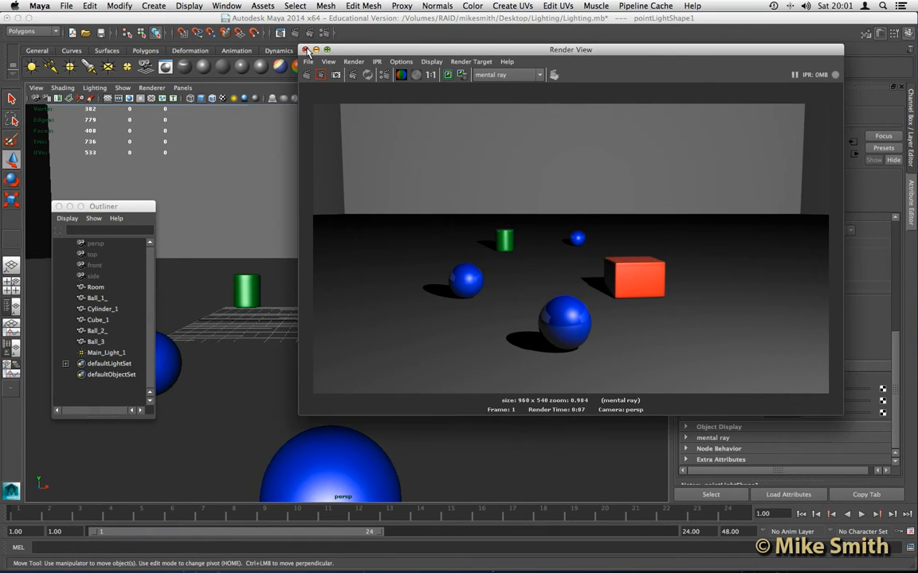
{"action": "left_click", "coordinate": [305, 50]}
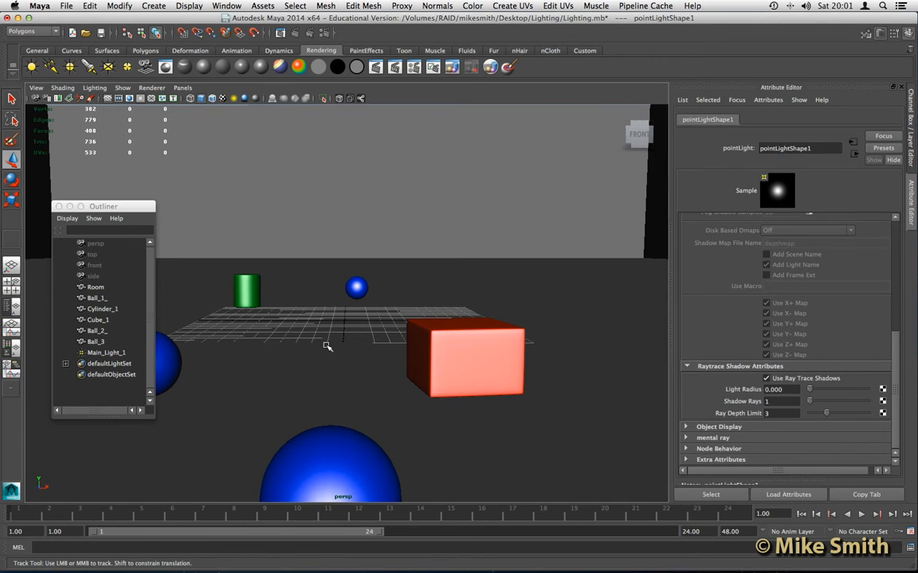
{"action": "left_click_drag", "start_coordinate": [323, 344], "coordinate": [338, 352], "text": "alt"}
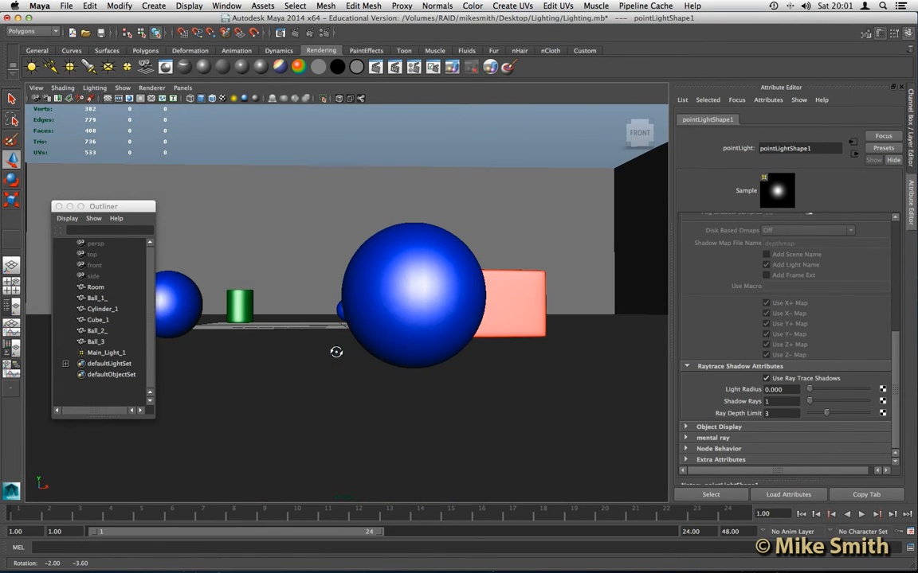
{"action": "middle_click_drag", "start_coordinate": [334, 350], "coordinate": [331, 344], "text": "alt"}
{"action": "left_click_drag", "start_coordinate": [331, 345], "coordinate": [339, 288], "text": "alt"}
{"action": "middle_click_drag", "start_coordinate": [324, 342], "coordinate": [367, 287], "text": "alt"}
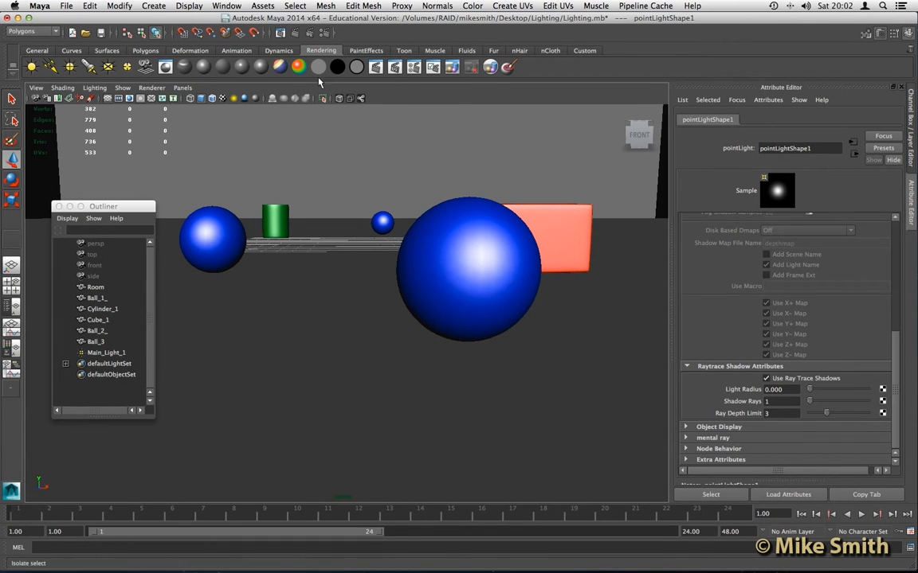
{"action": "left_click", "coordinate": [295, 34]}
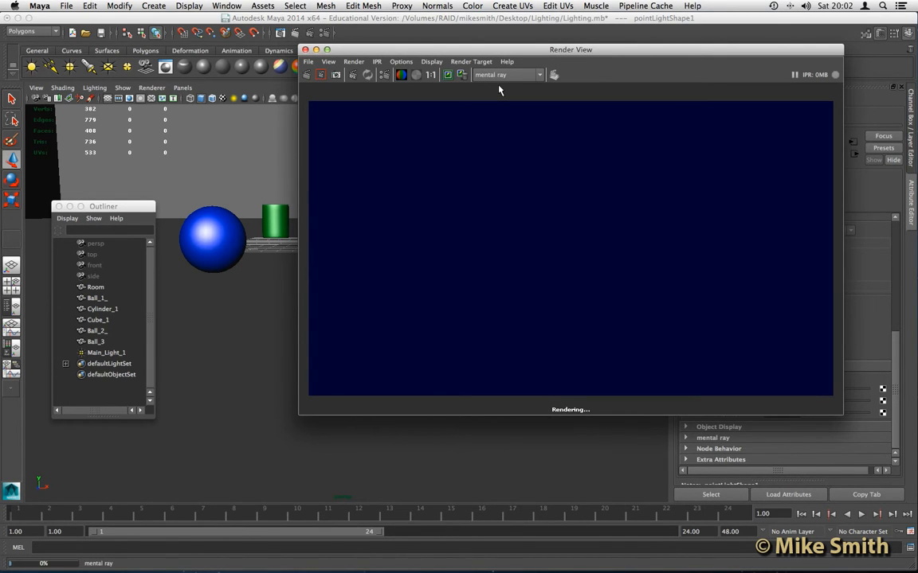
{"action": "left_click_drag", "start_coordinate": [570, 51], "coordinate": [359, 51]}
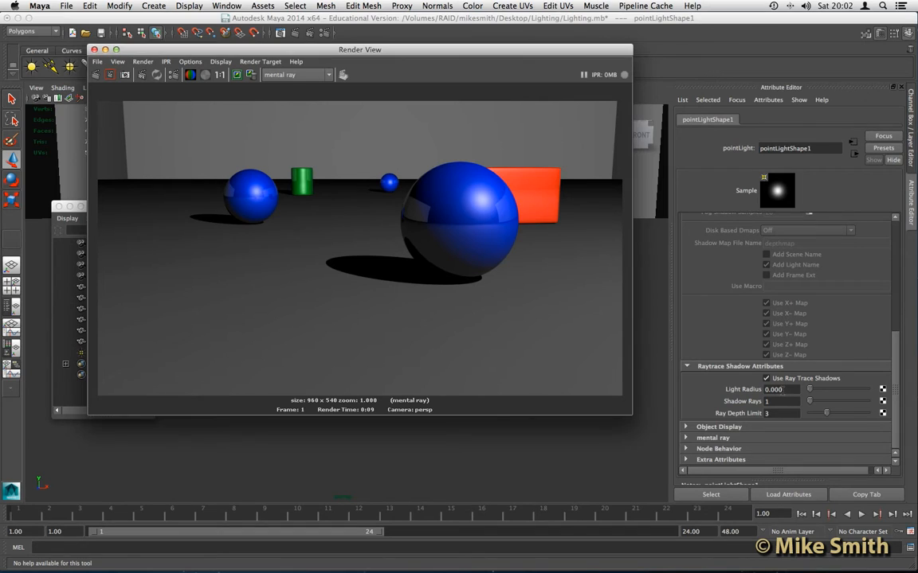
Set the light's raytrace Light Radius to 2 and render only a region around the tip of the front ball's shadow.
{"action": "double_click", "coordinate": [775, 390]}
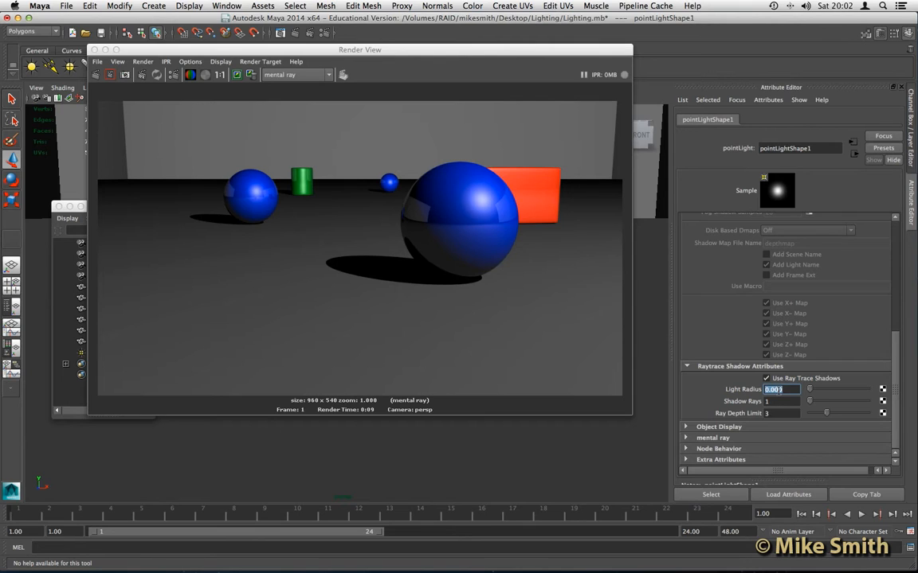
{"action": "type", "text": "2"}
{"action": "key", "text": "Return"}
{"action": "left_click_drag", "start_coordinate": [309, 237], "coordinate": [398, 298]}
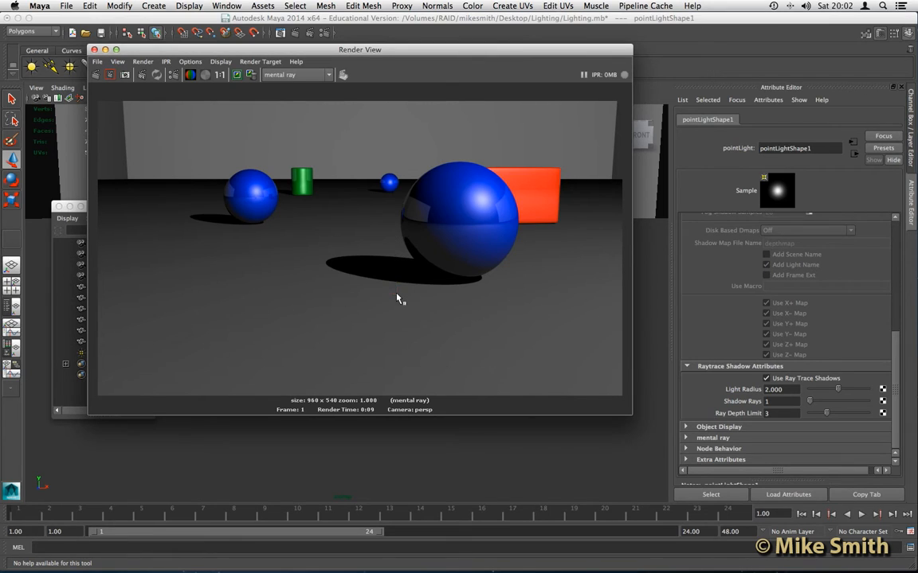
{"action": "left_click", "coordinate": [111, 75]}
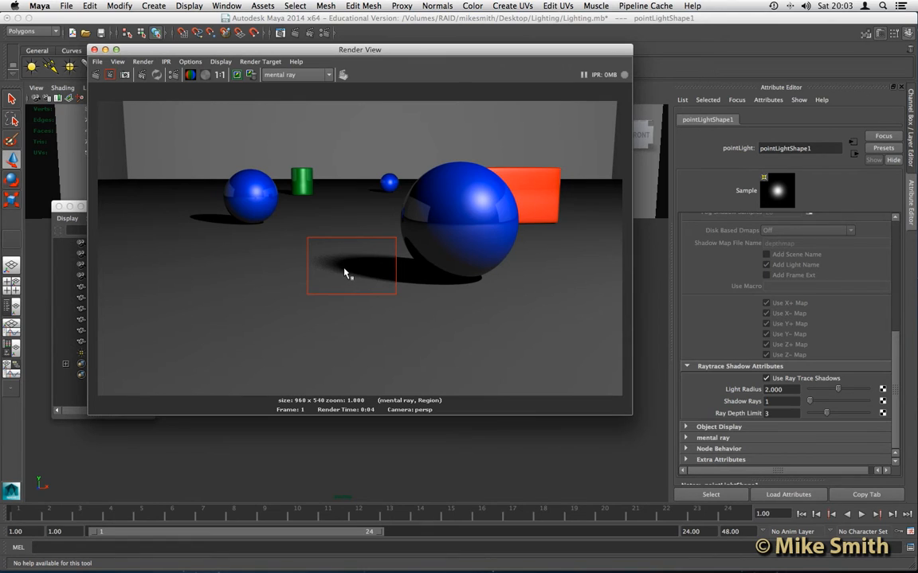
Set the light's raytrace Light Radius to 5 and render a larger region covering the front ball's whole shadow.
{"action": "scroll", "coordinate": [339, 270], "scroll_direction": "down", "scroll_amount": 1}
{"action": "left_click_drag", "start_coordinate": [785, 391], "coordinate": [754, 396]}
{"action": "type", "text": "5.0"}
{"action": "key", "text": "Return"}
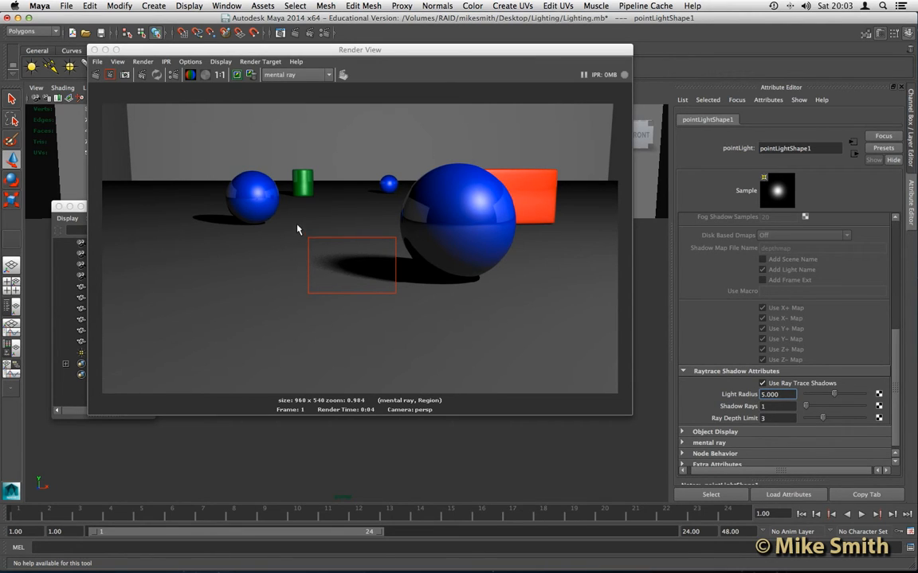
{"action": "left_click_drag", "start_coordinate": [297, 225], "coordinate": [484, 309]}
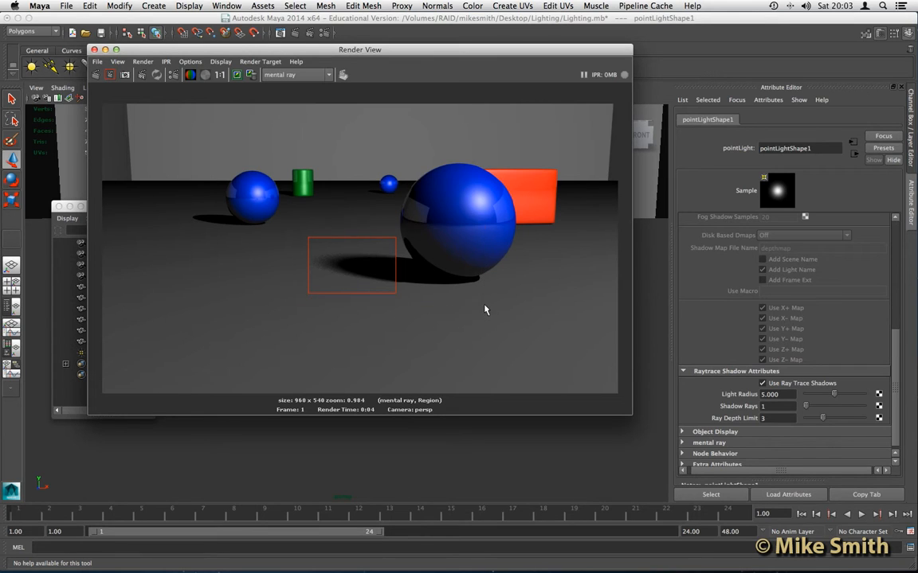
{"action": "left_click", "coordinate": [111, 75]}
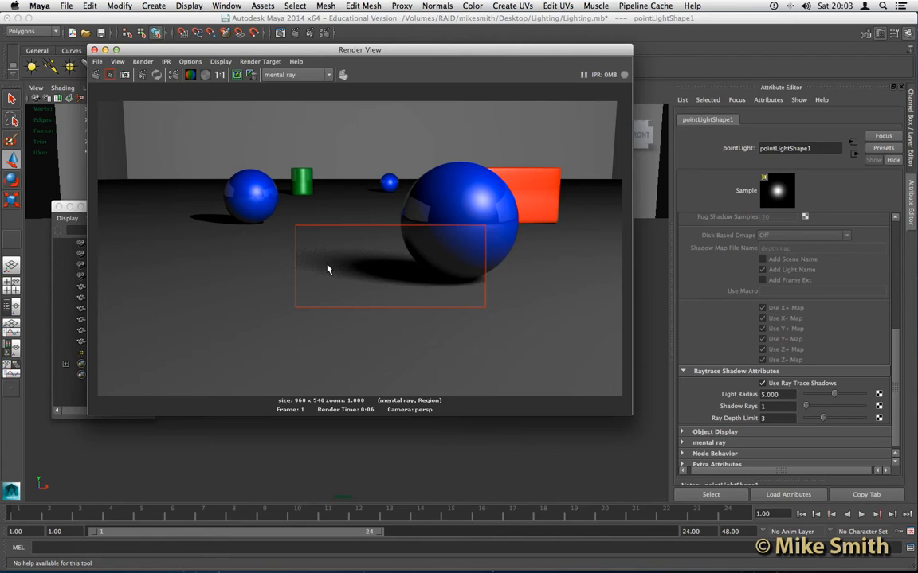
Set the light's Shadow Rays to 35 and render the shadow region again.
{"action": "left_click", "coordinate": [762, 407]}
{"action": "type", "text": "8"}
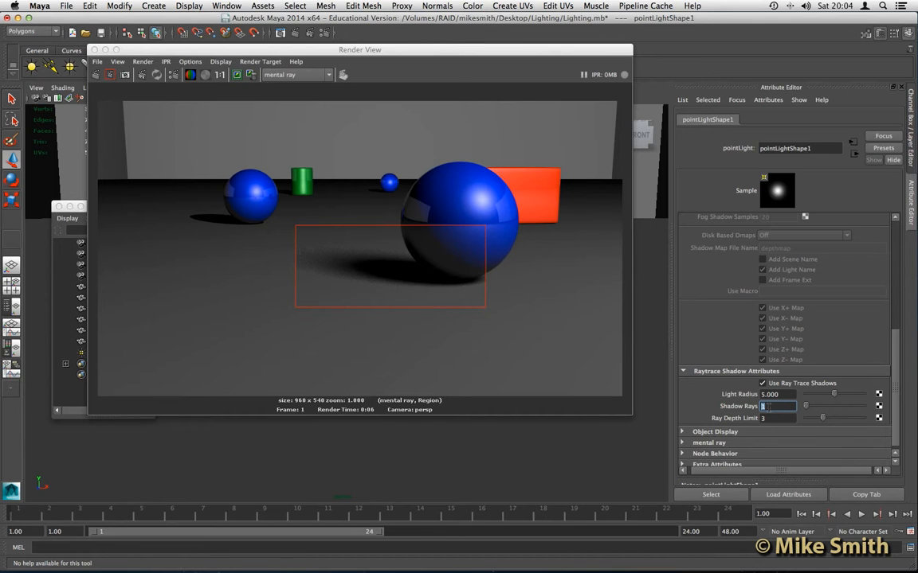
{"action": "type", "text": "35"}
{"action": "key", "text": "Return"}
{"action": "left_click", "coordinate": [111, 77]}
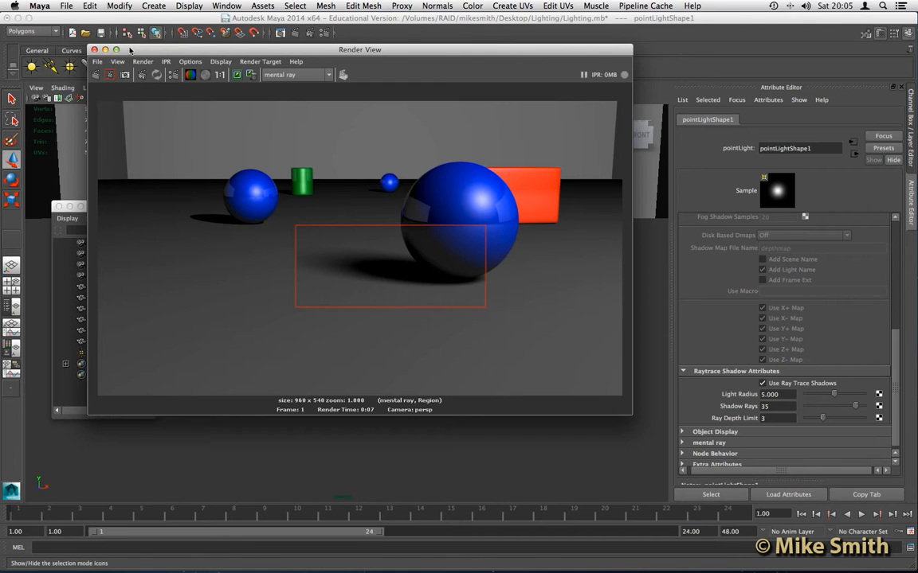
Close the old render, frame the perspective view around the front blue ball with the other objects visible, and render the full frame with mental ray.
{"action": "left_click_drag", "start_coordinate": [117, 47], "coordinate": [136, 57]}
{"action": "left_click_drag", "start_coordinate": [206, 82], "coordinate": [215, 80]}
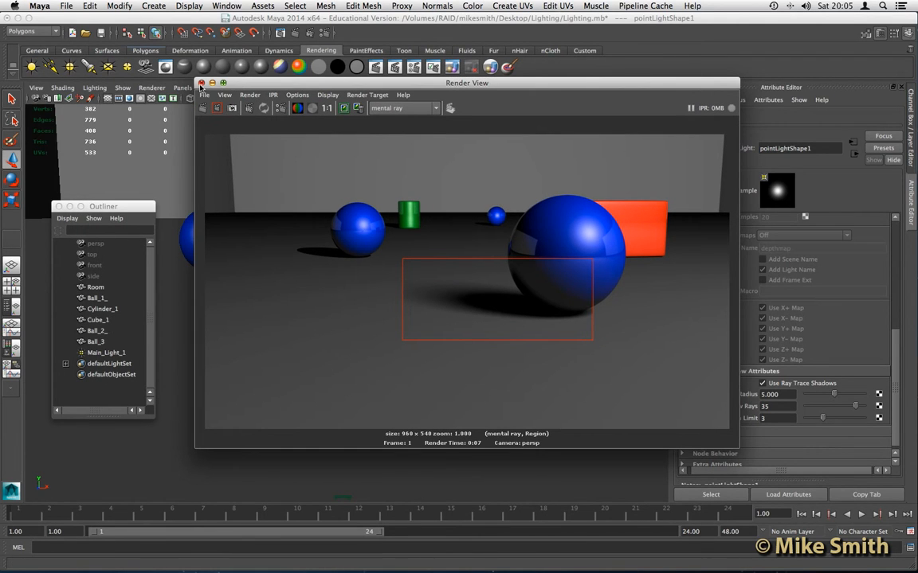
{"action": "left_click", "coordinate": [202, 83]}
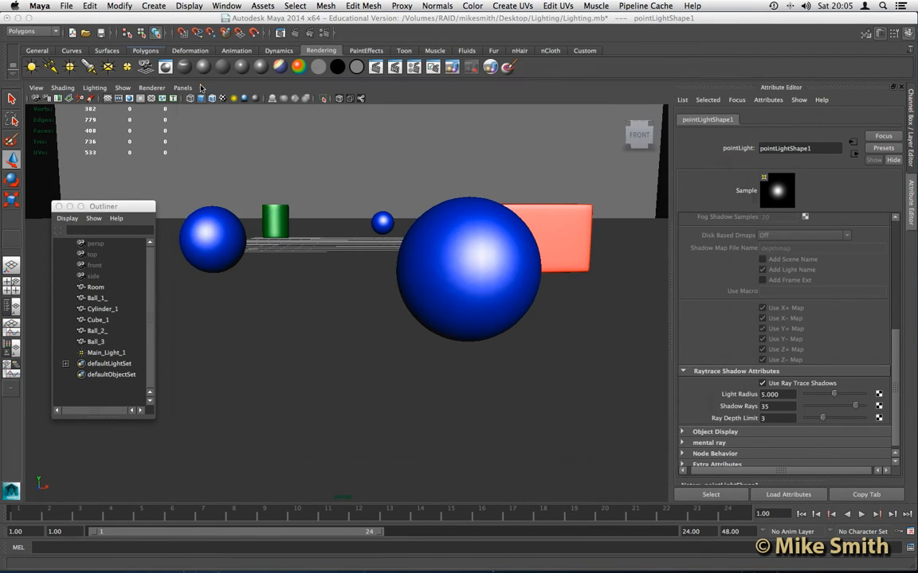
{"action": "left_click_drag", "start_coordinate": [383, 286], "coordinate": [374, 287], "text": "alt"}
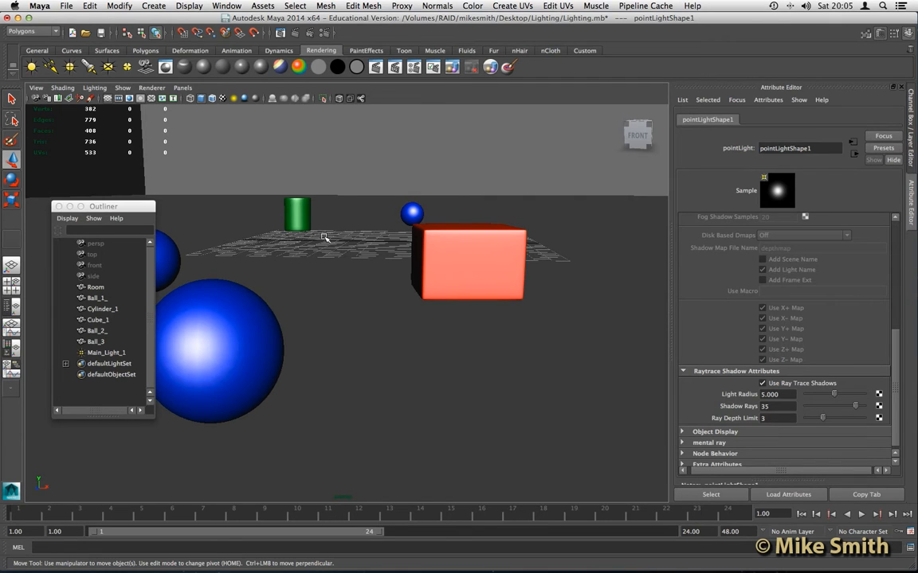
{"action": "left_click_drag", "start_coordinate": [237, 322], "coordinate": [229, 331], "text": "alt"}
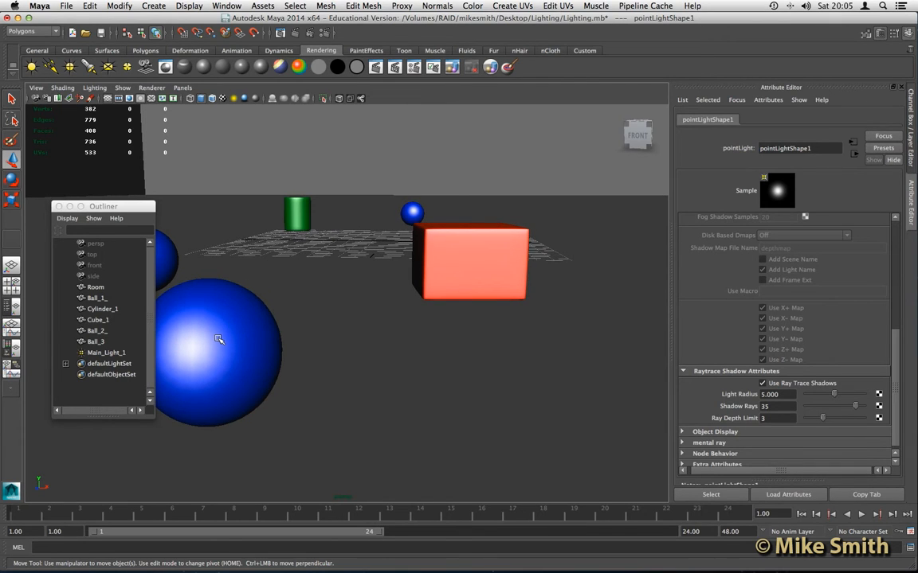
{"action": "left_click", "coordinate": [223, 341]}
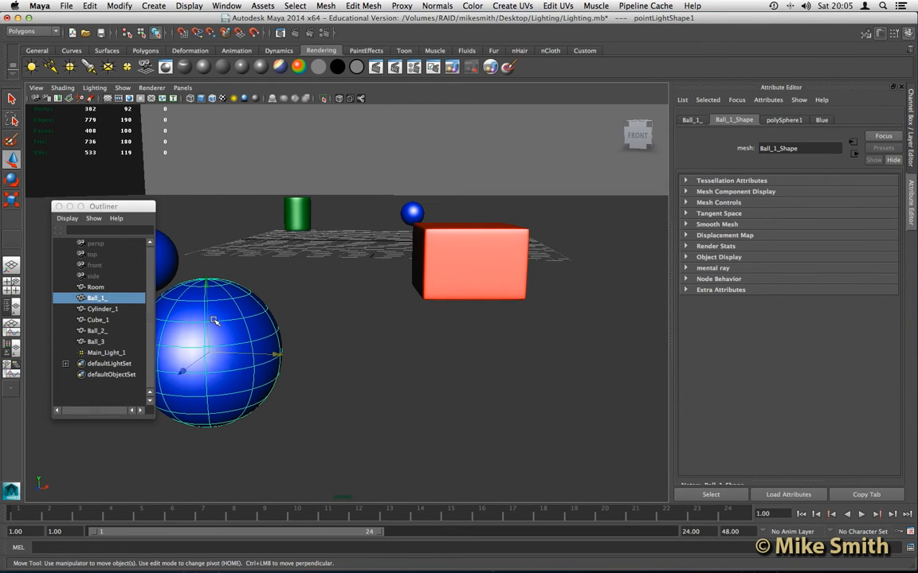
{"action": "key", "text": "f"}
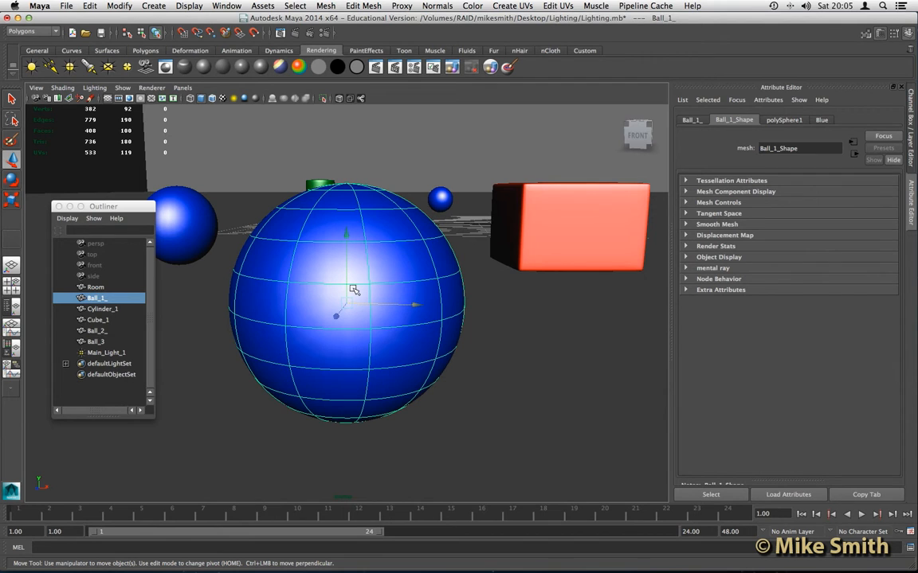
{"action": "scroll", "coordinate": [353, 290], "scroll_direction": "down", "scroll_amount": 5}
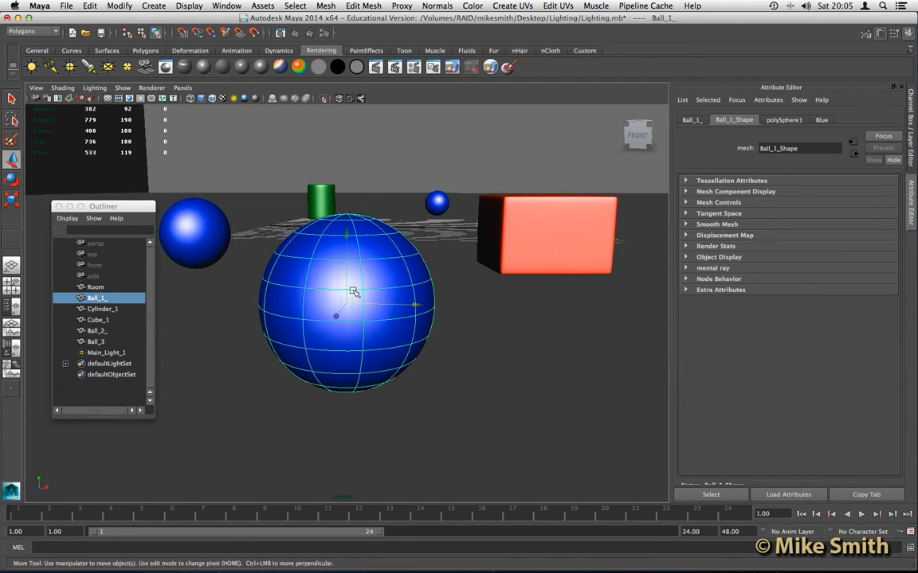
{"action": "left_click_drag", "start_coordinate": [311, 306], "coordinate": [318, 306], "text": "alt"}
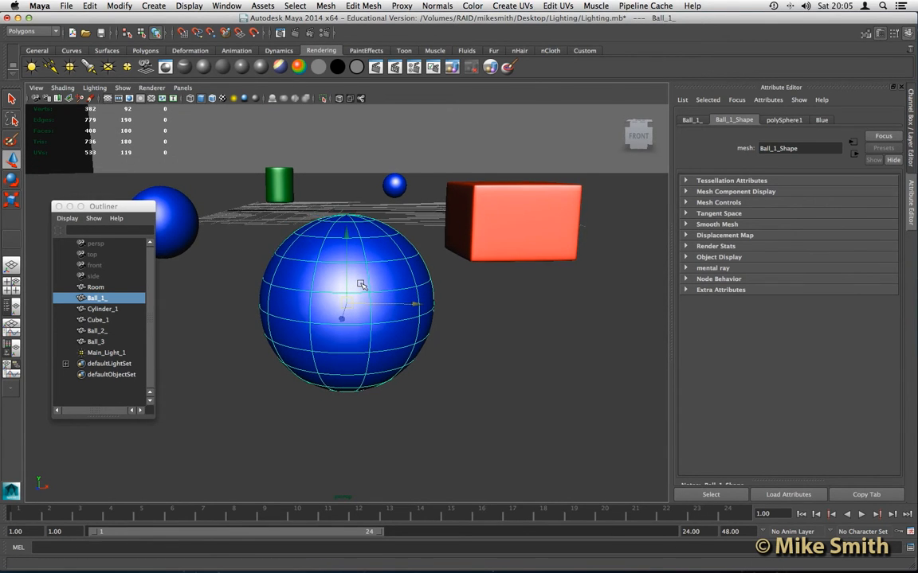
{"action": "scroll", "coordinate": [360, 286], "scroll_direction": "down", "scroll_amount": 3}
{"action": "scroll", "coordinate": [359, 285], "scroll_direction": "down", "scroll_amount": 4}
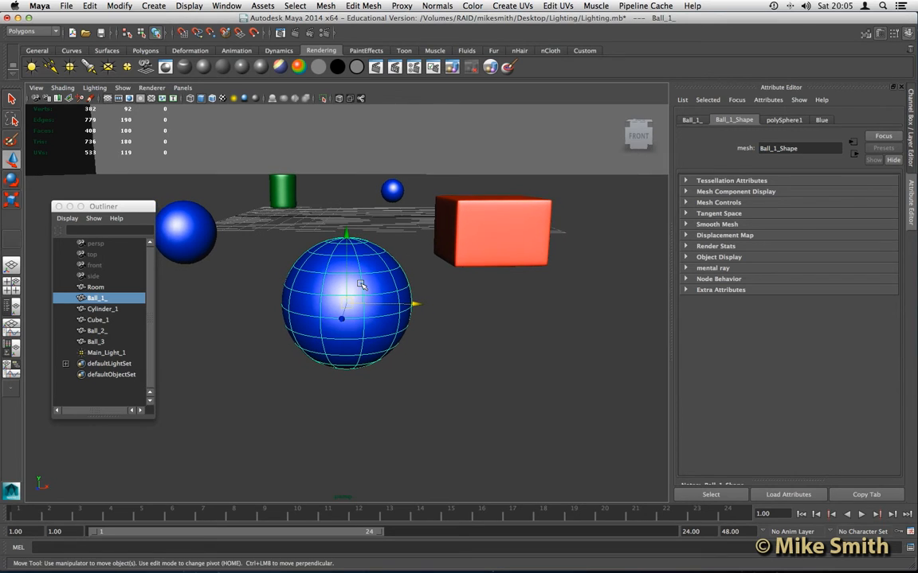
{"action": "middle_click_drag", "start_coordinate": [363, 285], "coordinate": [371, 289], "text": "alt"}
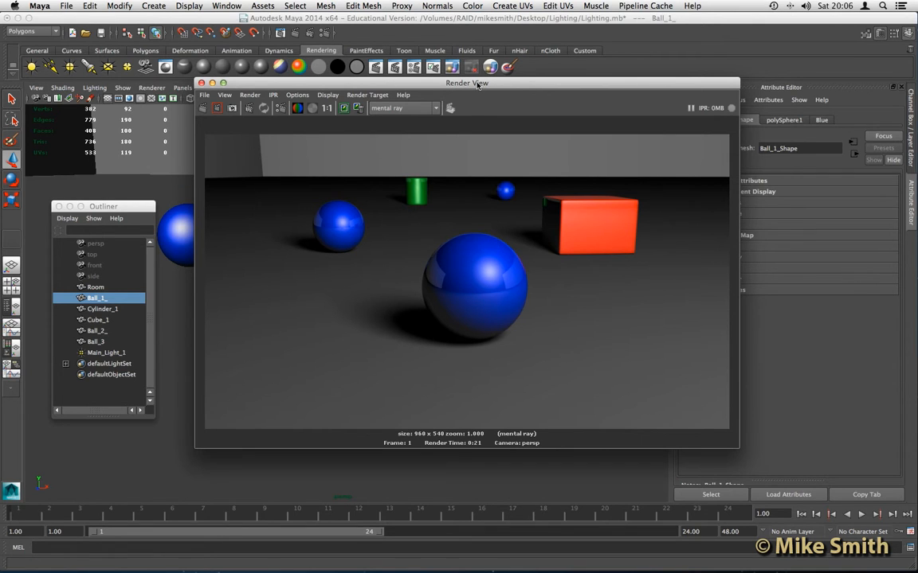
Arrange the render and Outliner windows side by side, select Main_Light_1 and set its Decay Rate to Cubic.
{"action": "left_click_drag", "start_coordinate": [460, 82], "coordinate": [400, 68]}
{"action": "left_click_drag", "start_coordinate": [105, 207], "coordinate": [86, 196]}
{"action": "left_click", "coordinate": [85, 344]}
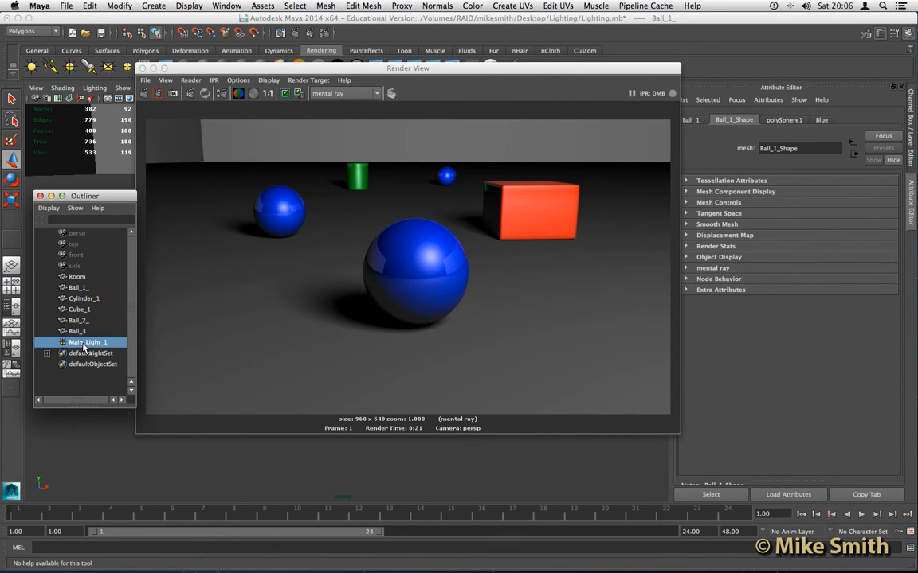
{"action": "left_click", "coordinate": [762, 269]}
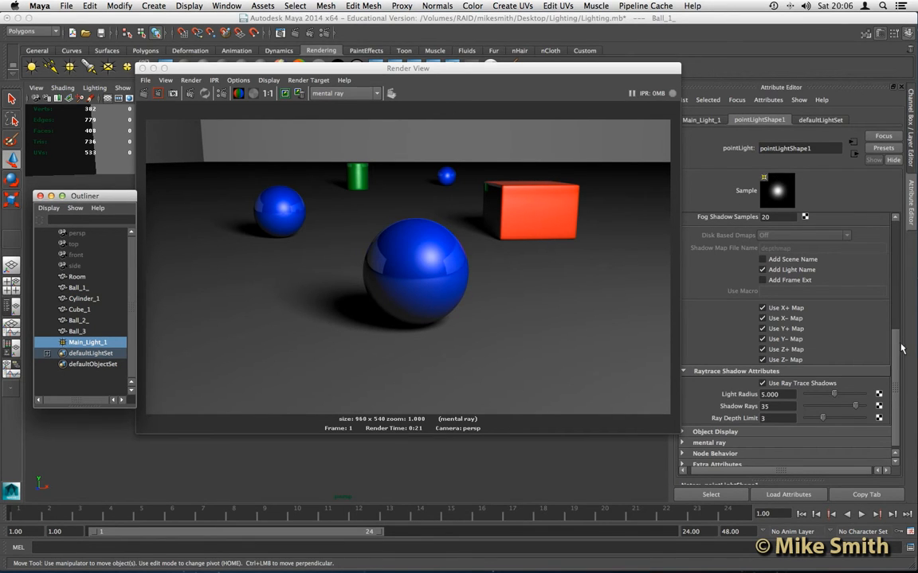
{"action": "left_click_drag", "start_coordinate": [896, 336], "coordinate": [894, 229]}
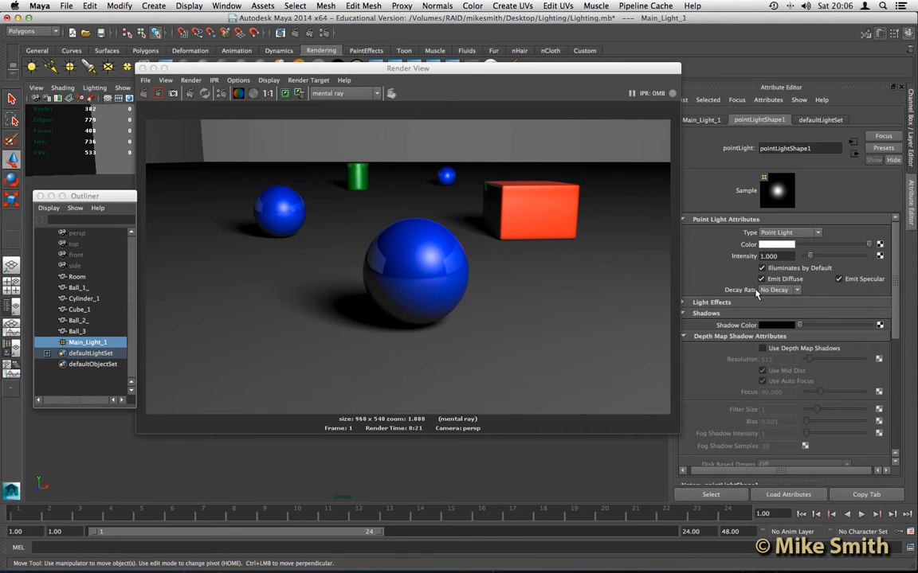
{"action": "left_click", "coordinate": [788, 292]}
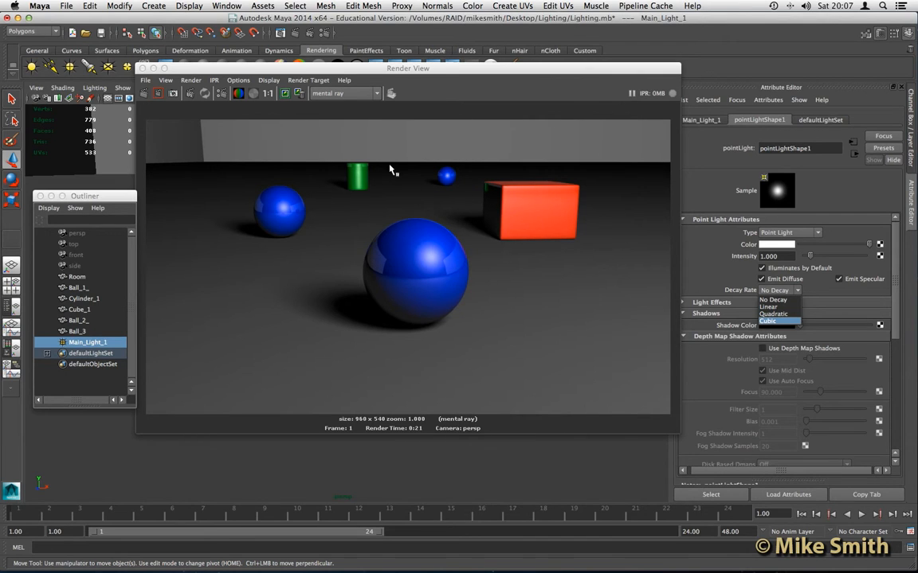
{"action": "left_click", "coordinate": [771, 322]}
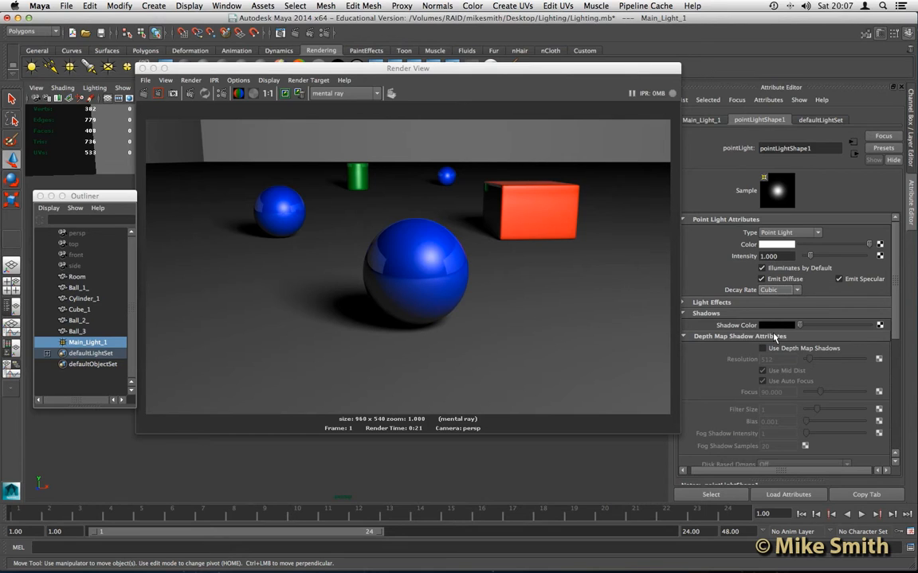
{"action": "left_click", "coordinate": [776, 290]}
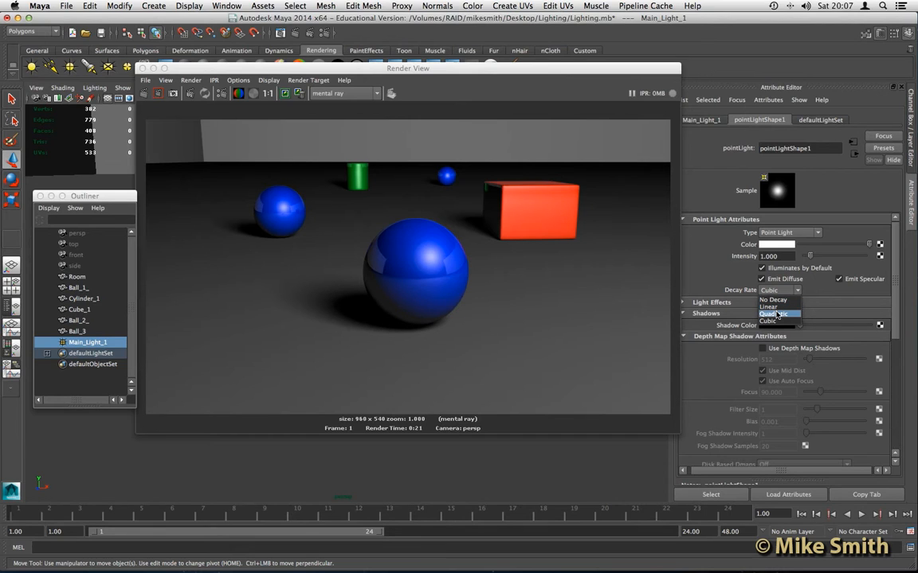
{"action": "left_click", "coordinate": [775, 321]}
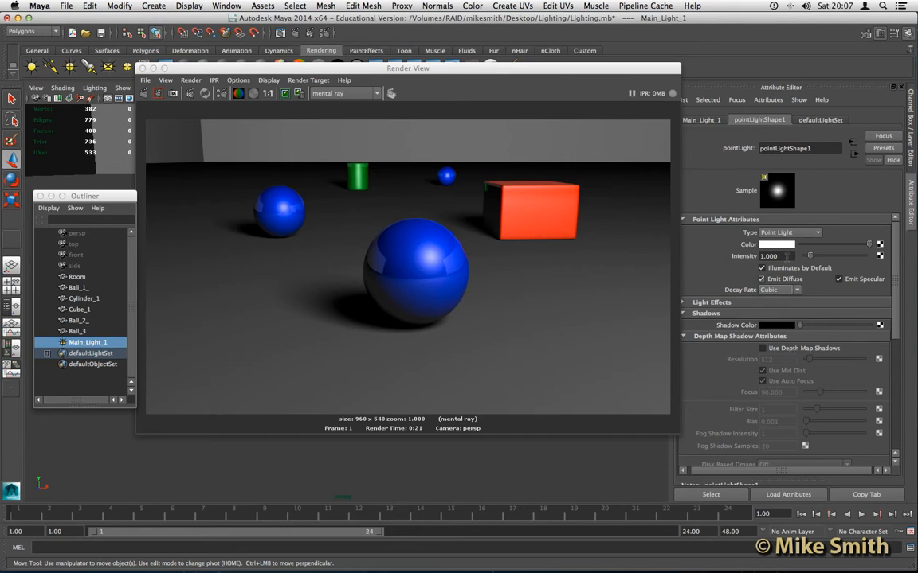
Set Main_Light_1's Intensity to 10000 and render the full frame again.
{"action": "left_click_drag", "start_coordinate": [782, 256], "coordinate": [759, 259]}
{"action": "type", "text": "10000"}
{"action": "key", "text": "Return"}
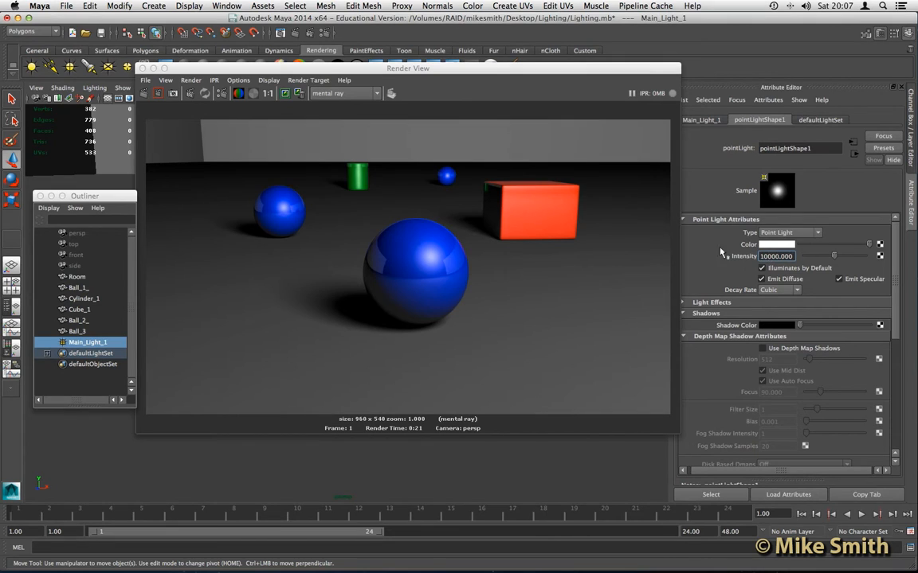
{"action": "left_click", "coordinate": [146, 94]}
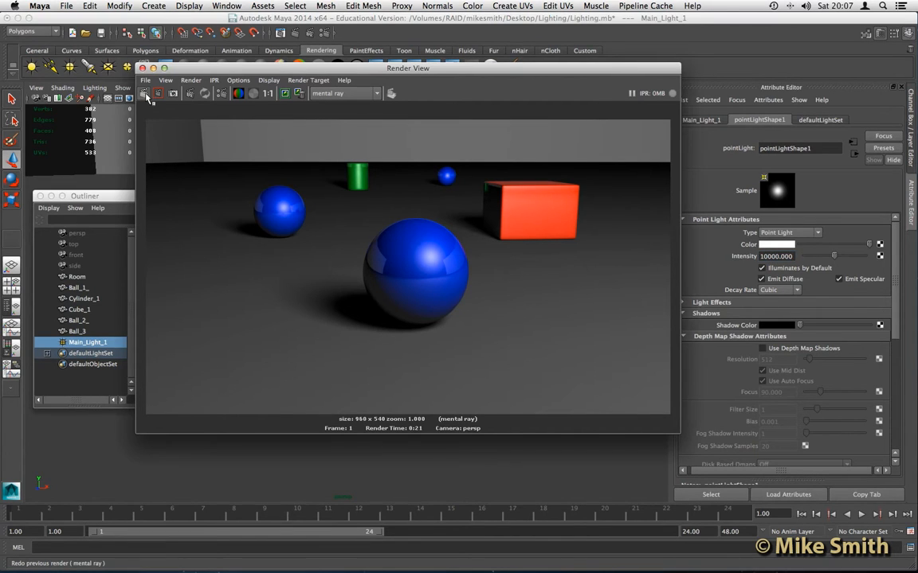
{"action": "left_click", "coordinate": [146, 94]}
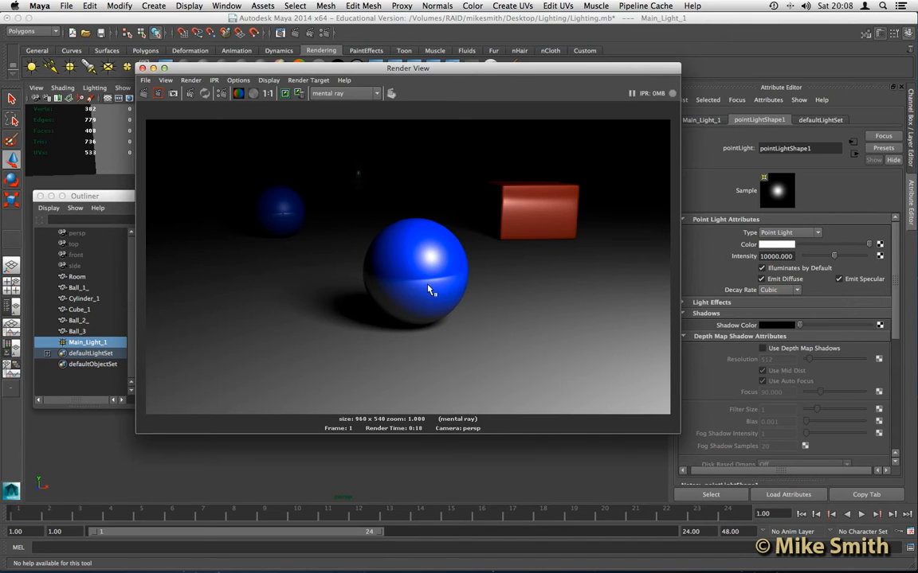
{"action": "scroll", "coordinate": [412, 290], "scroll_direction": "down", "scroll_amount": 1}
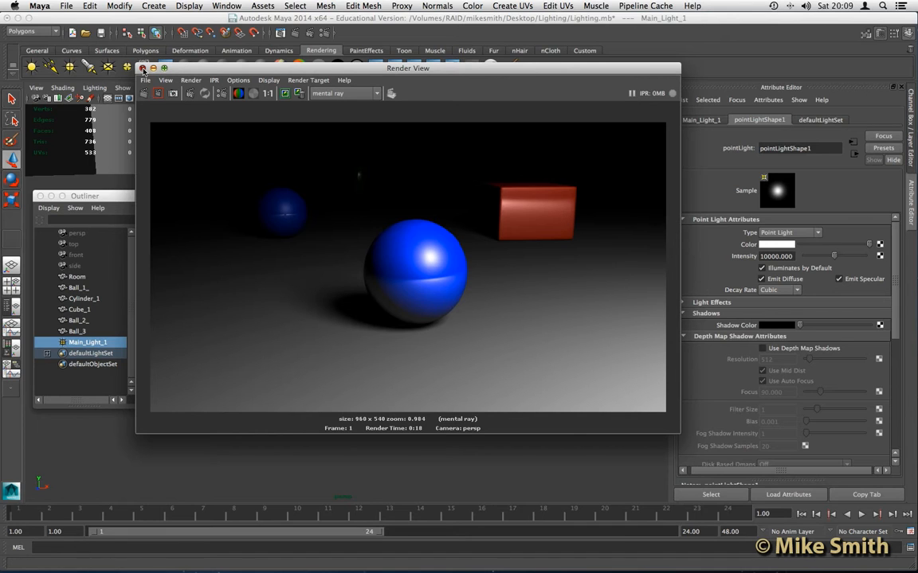
Close the render and add a second point light to the scene.
{"action": "left_click", "coordinate": [142, 69]}
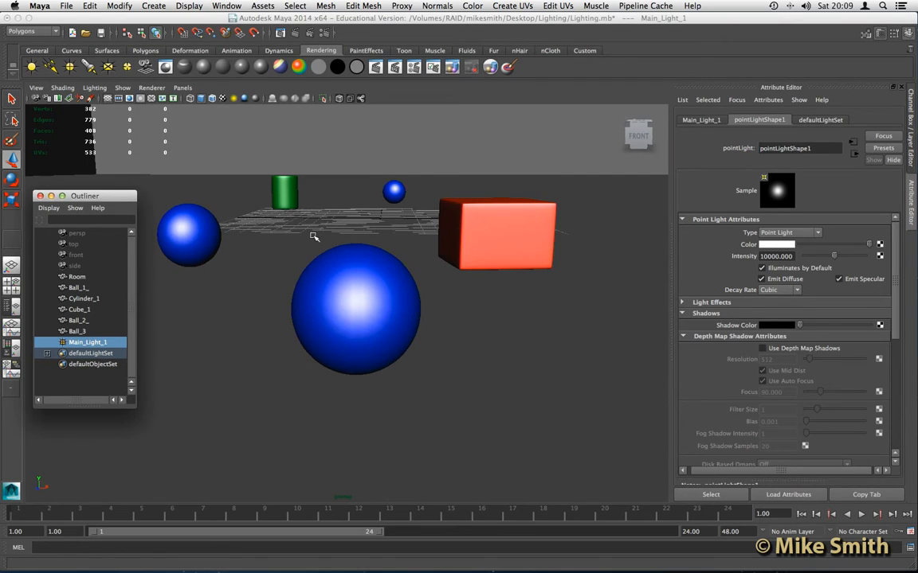
{"action": "scroll", "coordinate": [314, 237], "scroll_direction": "down", "scroll_amount": 1}
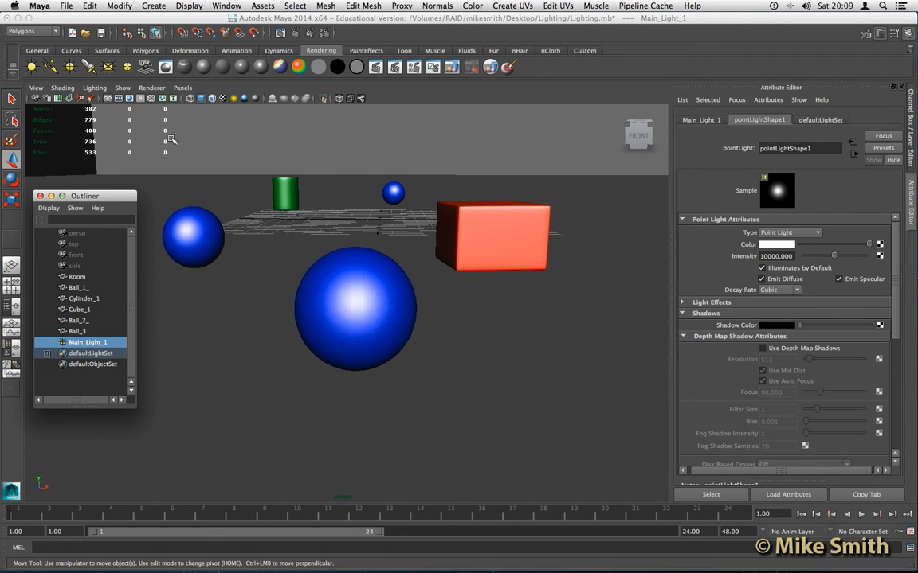
{"action": "left_click", "coordinate": [71, 68]}
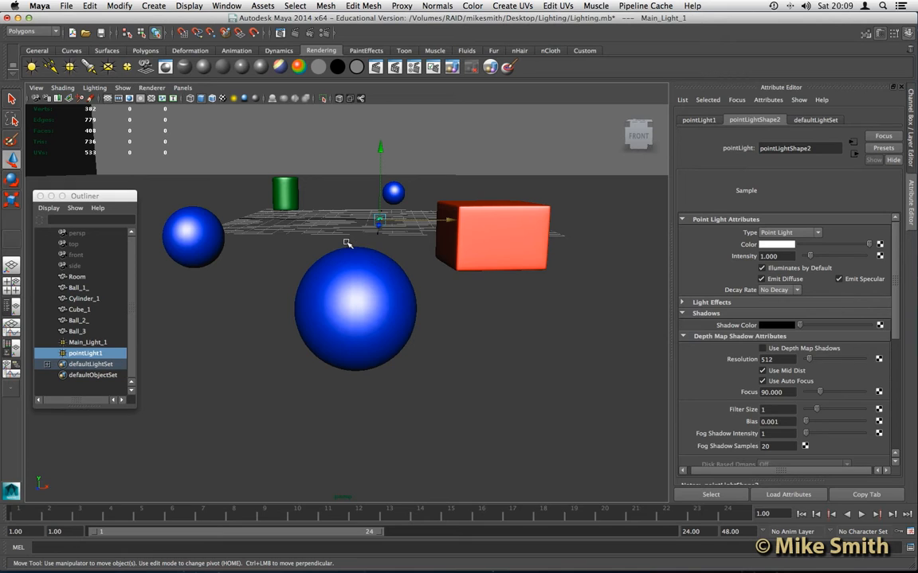
Move the new point light forward just past the front blue ball and far to the left of the objects.
{"action": "scroll", "coordinate": [347, 242], "scroll_direction": "down", "scroll_amount": 3}
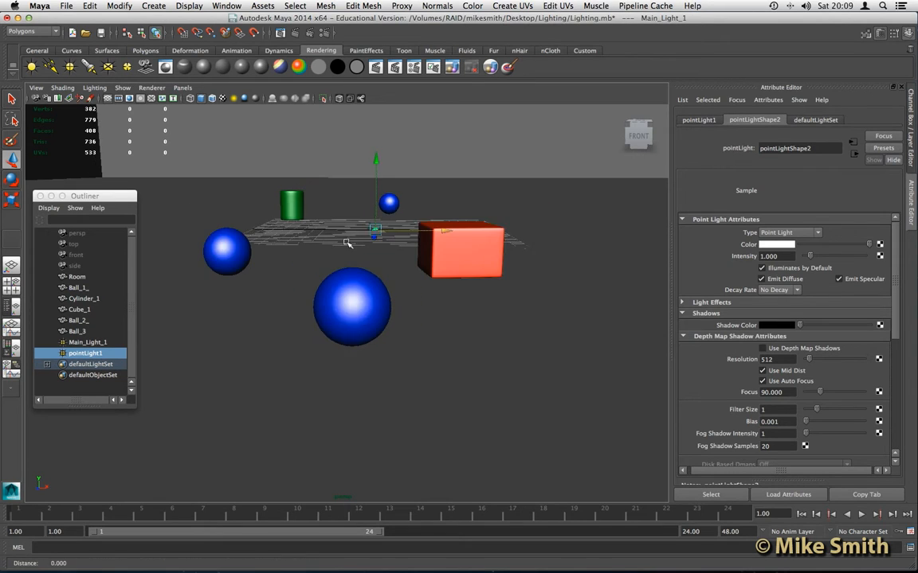
{"action": "scroll", "coordinate": [347, 242], "scroll_direction": "down", "scroll_amount": 4}
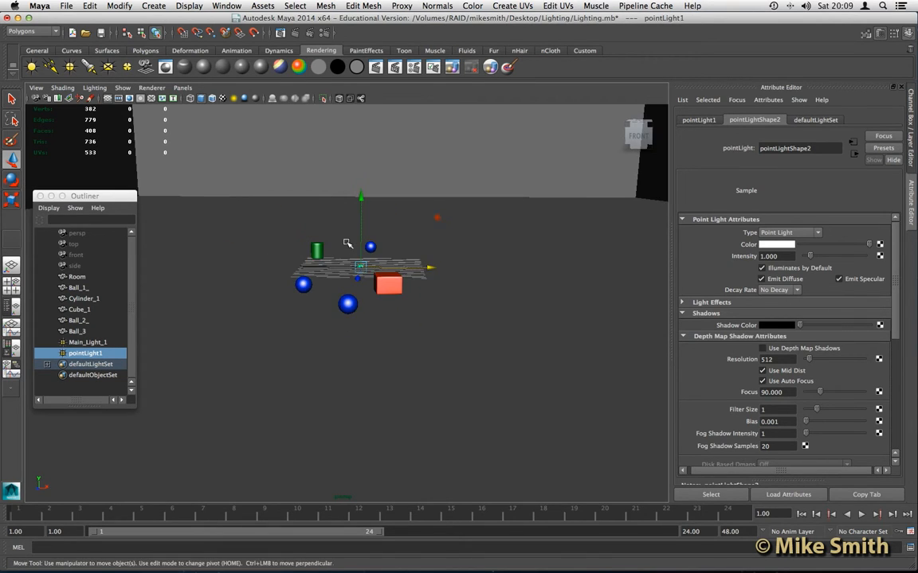
{"action": "mouse_move", "coordinate": [308, 291]}
{"action": "left_mouse_down", "text": "alt"}
{"action": "mouse_move", "coordinate": [309, 309]}
{"action": "mouse_move", "coordinate": [323, 303]}
{"action": "left_mouse_up", "text": "alt"}
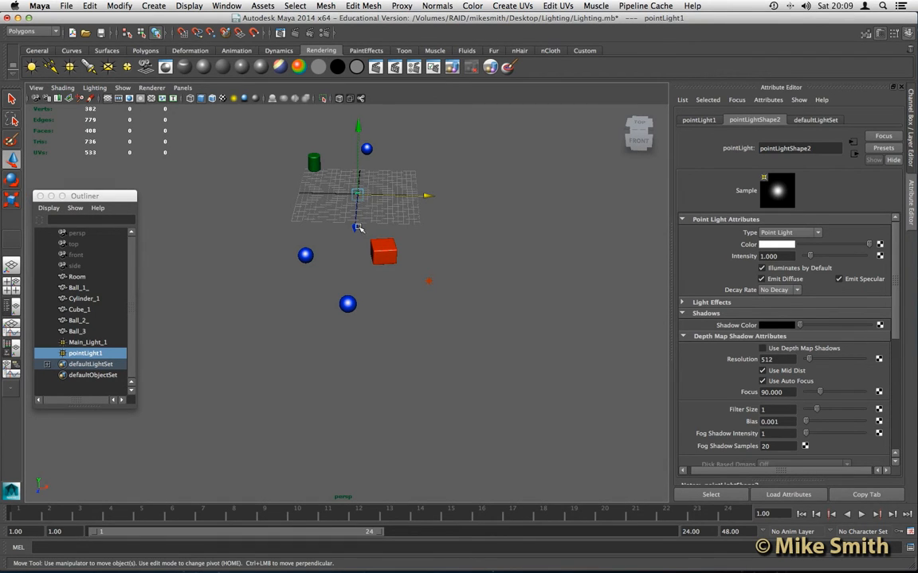
{"action": "left_click_drag", "start_coordinate": [353, 230], "coordinate": [347, 364]}
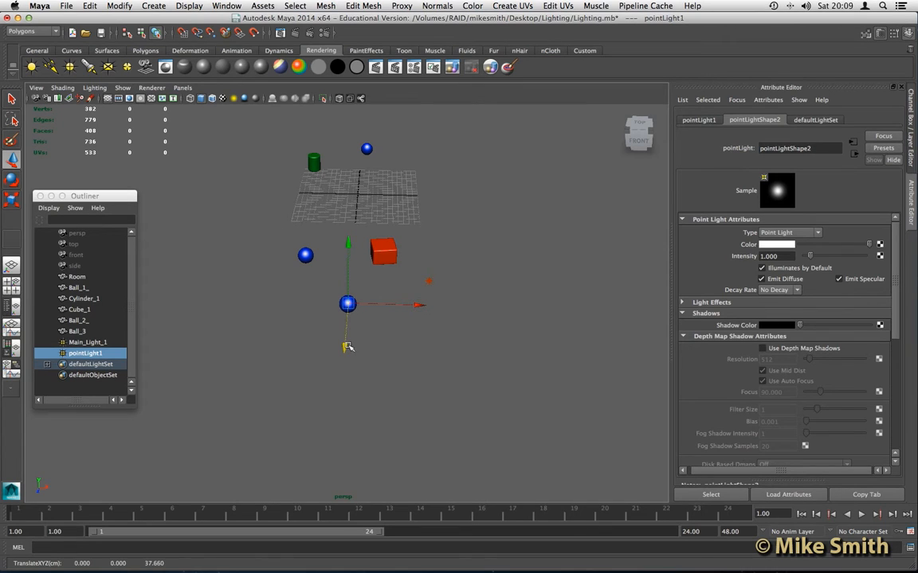
{"action": "left_click_drag", "start_coordinate": [345, 348], "coordinate": [345, 363]}
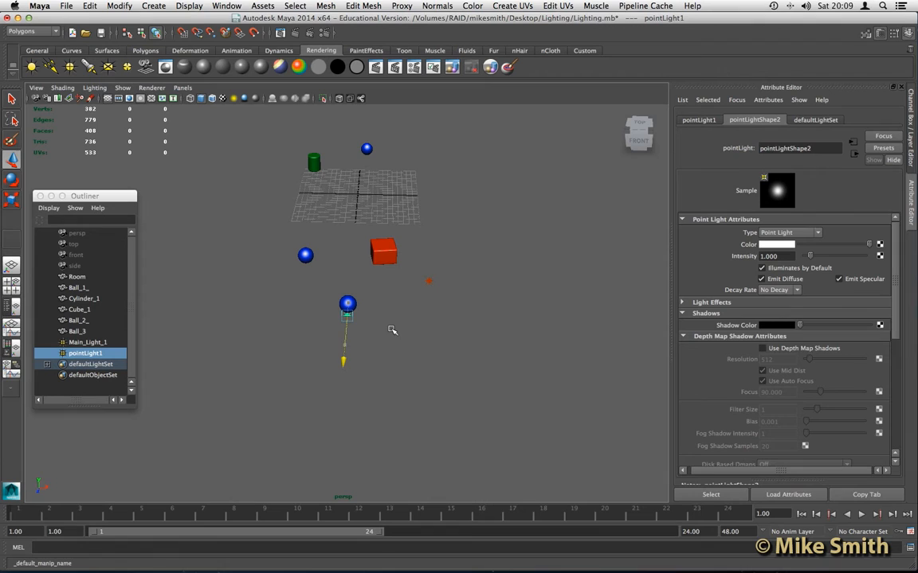
{"action": "left_click_drag", "start_coordinate": [415, 319], "coordinate": [128, 309]}
Raise the new point light to about the height of the main light, keeping the Outliner clear of it.
{"action": "left_click_drag", "start_coordinate": [91, 197], "coordinate": [102, 437]}
{"action": "left_click_drag", "start_coordinate": [237, 360], "coordinate": [246, 329], "text": "alt"}
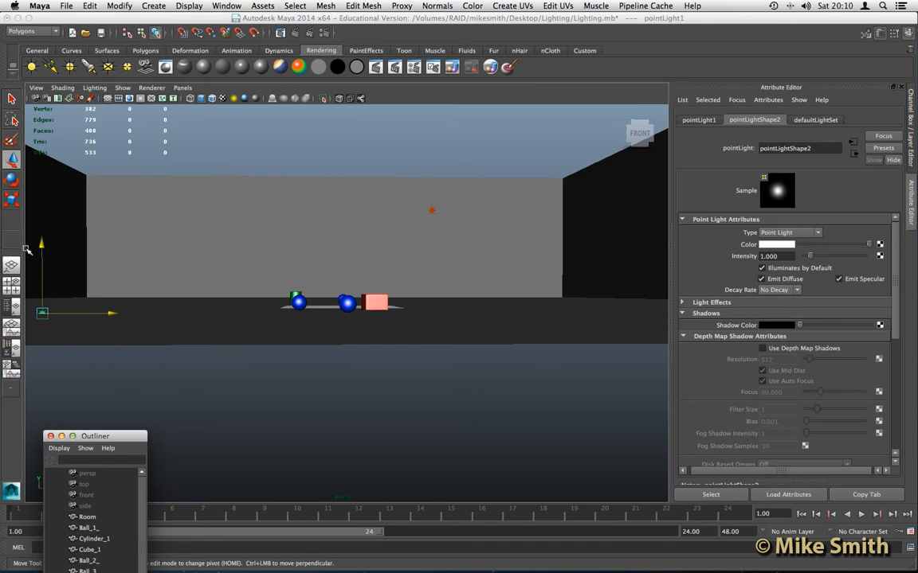
{"action": "left_click_drag", "start_coordinate": [42, 244], "coordinate": [48, 133]}
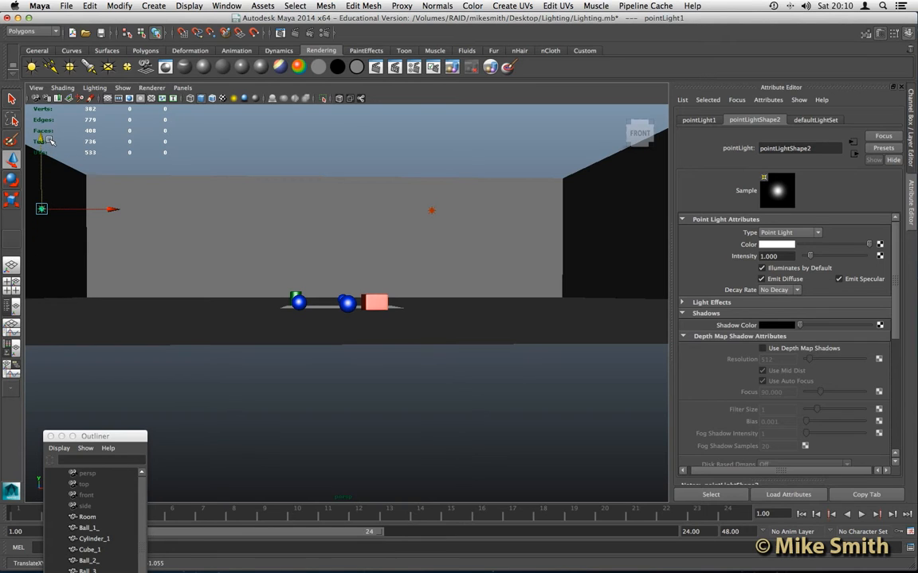
{"action": "left_click_drag", "start_coordinate": [89, 438], "coordinate": [79, 274]}
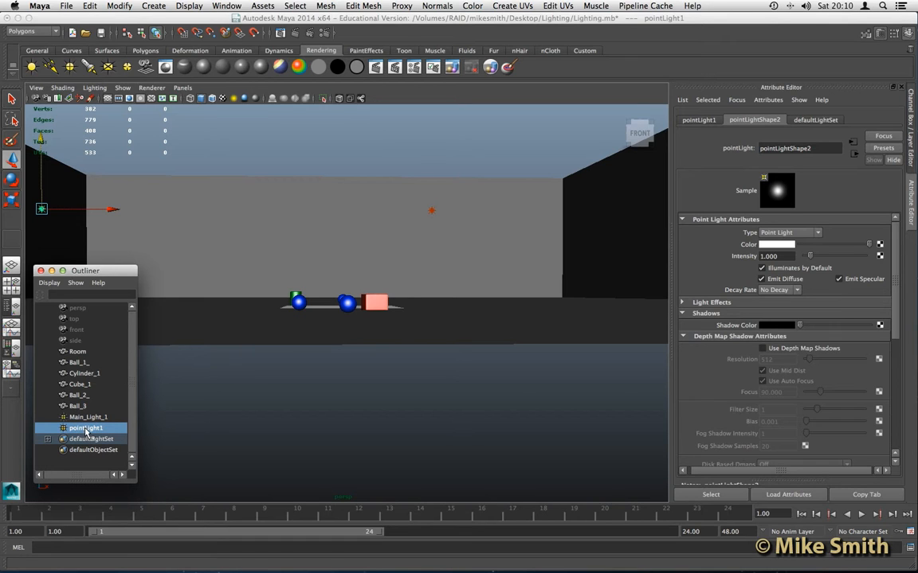
Frame the balls, cylinder and cube from slightly above and render the view with both lights, keeping the render clear of the light's attributes.
{"action": "scroll", "coordinate": [268, 346], "scroll_direction": "up", "scroll_amount": 4}
{"action": "scroll", "coordinate": [270, 346], "scroll_direction": "up", "scroll_amount": 5}
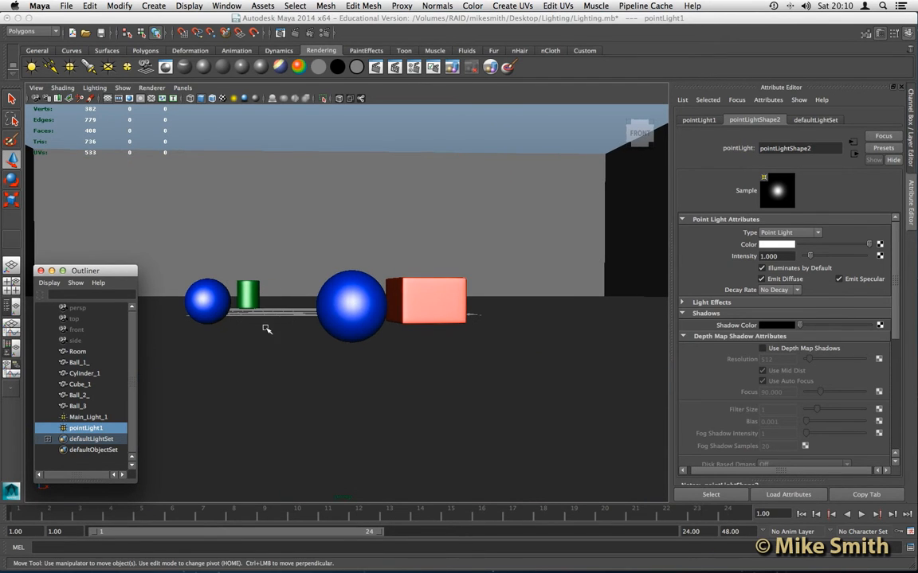
{"action": "left_click_drag", "start_coordinate": [261, 324], "coordinate": [269, 324], "text": "alt"}
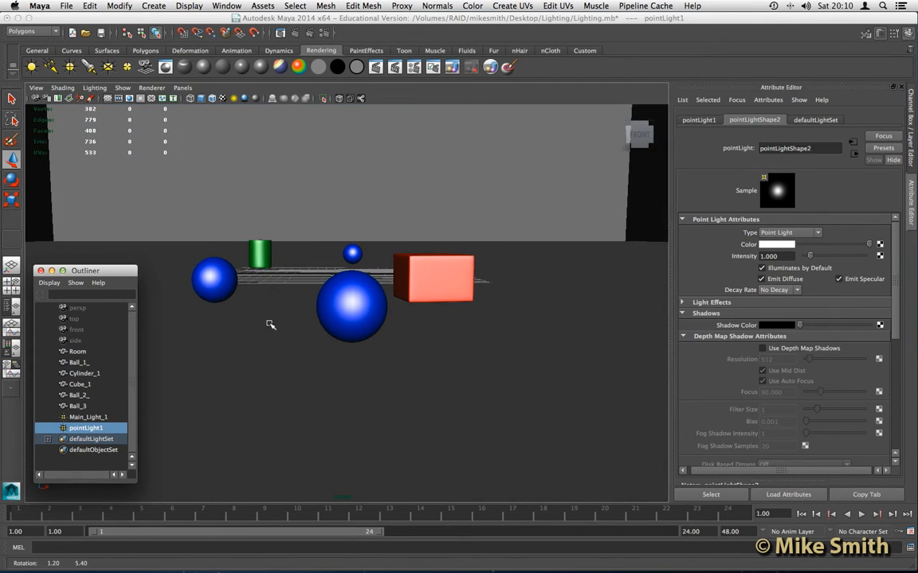
{"action": "middle_click_drag", "start_coordinate": [314, 304], "coordinate": [317, 311], "text": "alt"}
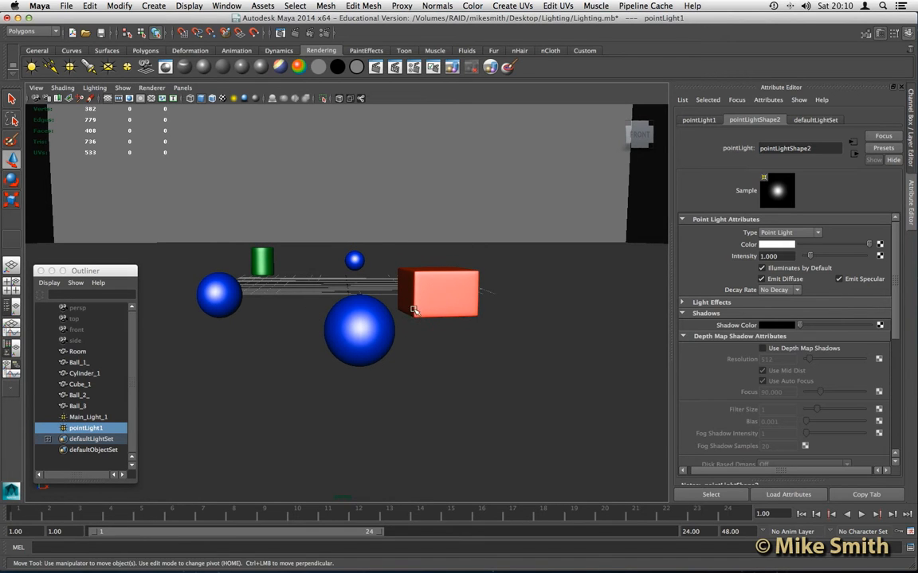
{"action": "scroll", "coordinate": [396, 312], "scroll_direction": "up", "scroll_amount": 3}
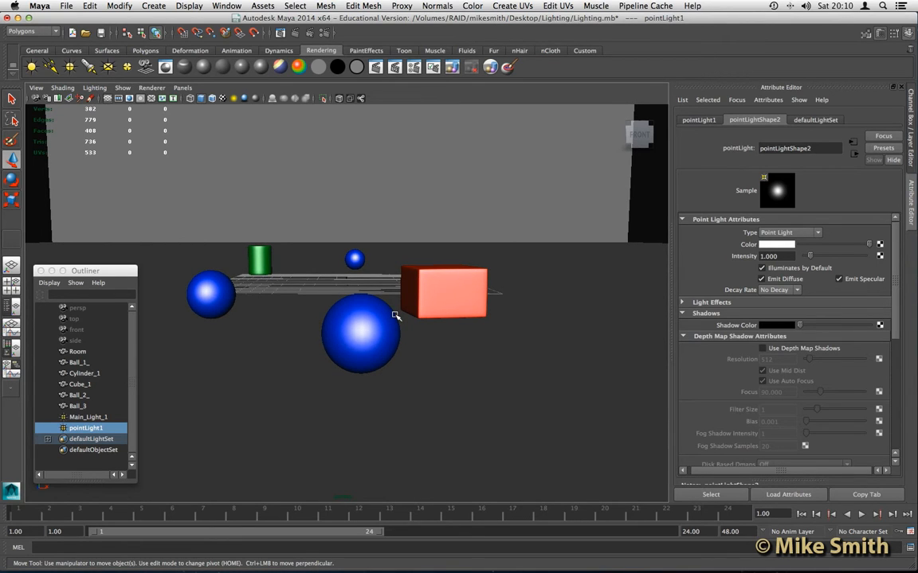
{"action": "left_click", "coordinate": [296, 33]}
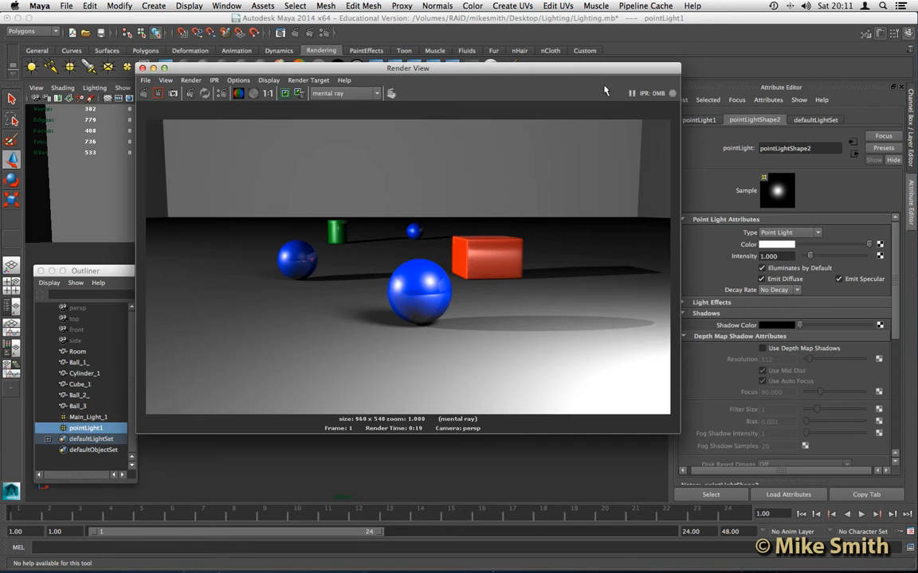
{"action": "left_click_drag", "start_coordinate": [603, 70], "coordinate": [576, 71]}
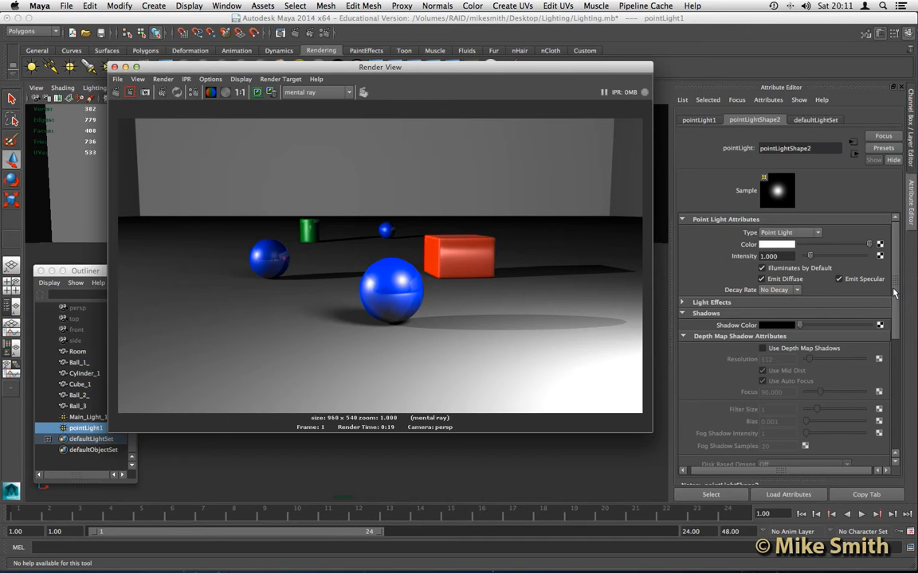
Turn off ray trace shadows and specular emission for the second point light.
{"action": "left_click_drag", "start_coordinate": [893, 307], "coordinate": [895, 379]}
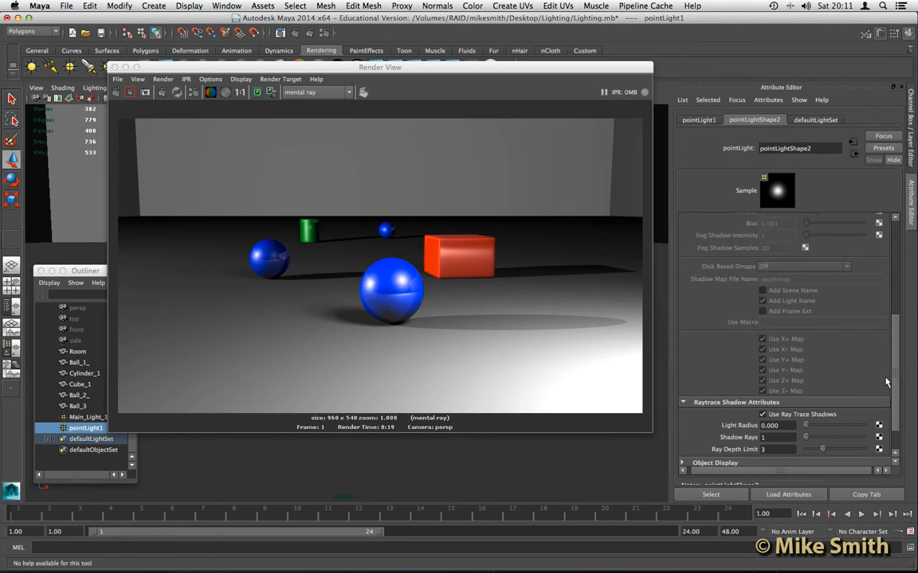
{"action": "left_click", "coordinate": [763, 416]}
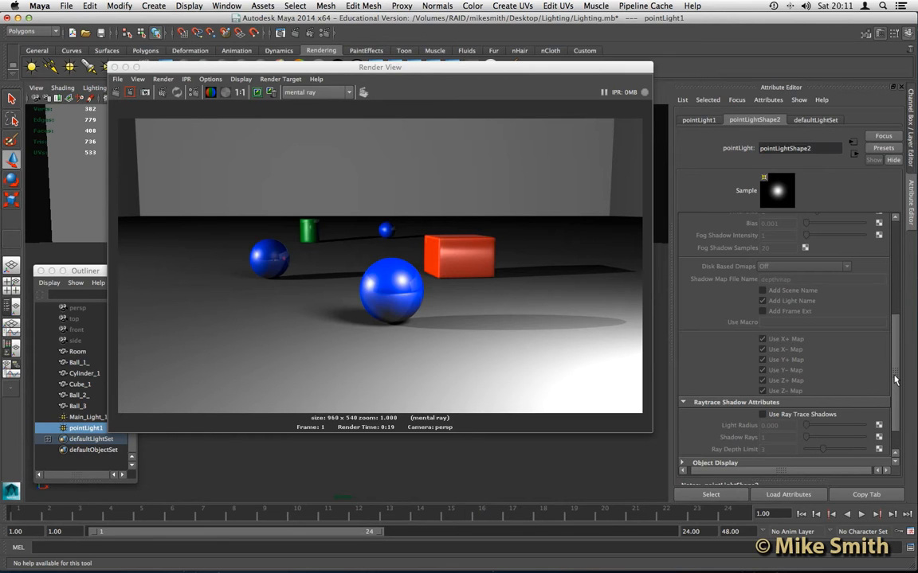
{"action": "left_click_drag", "start_coordinate": [895, 380], "coordinate": [889, 265]}
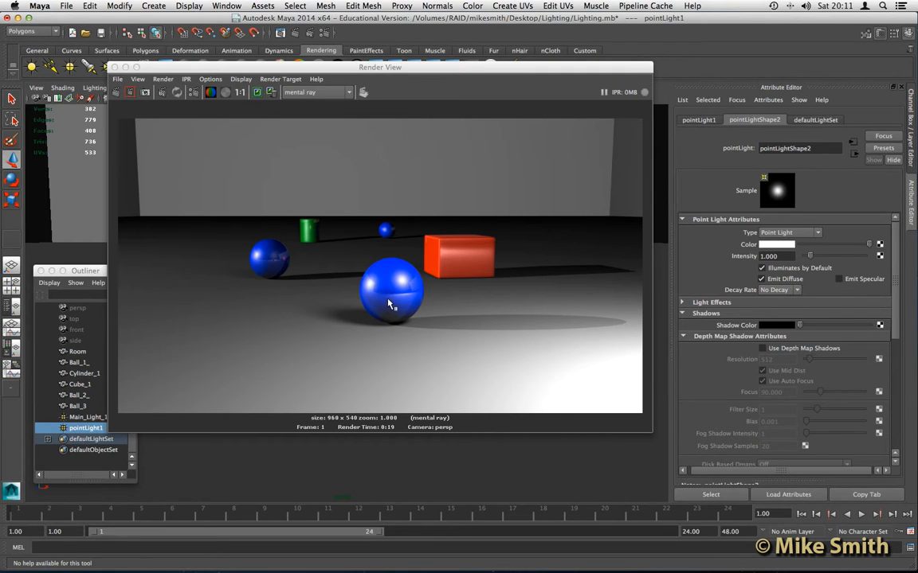
Set the second point light's decay rate to Quadratic and render the full frame again from slightly closer.
{"action": "left_click", "coordinate": [775, 292]}
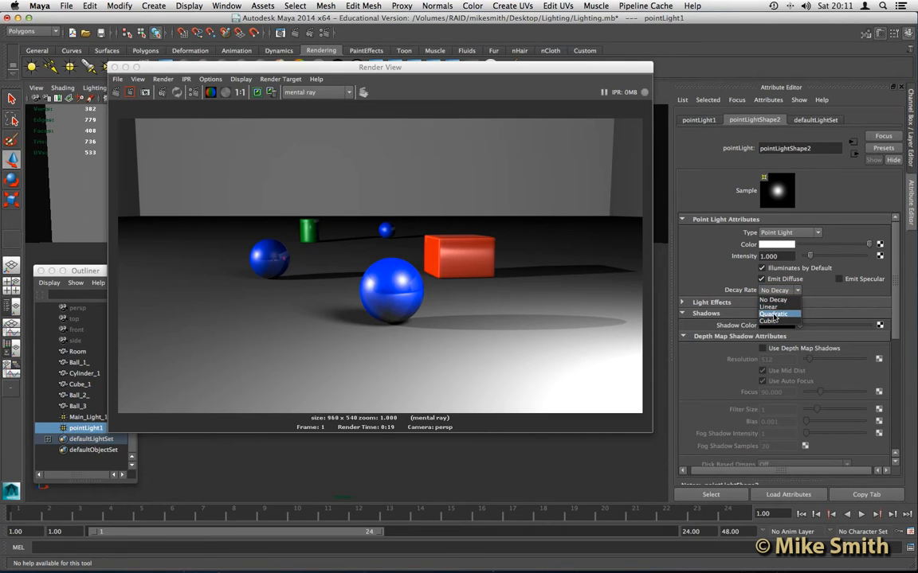
{"action": "left_click", "coordinate": [778, 317]}
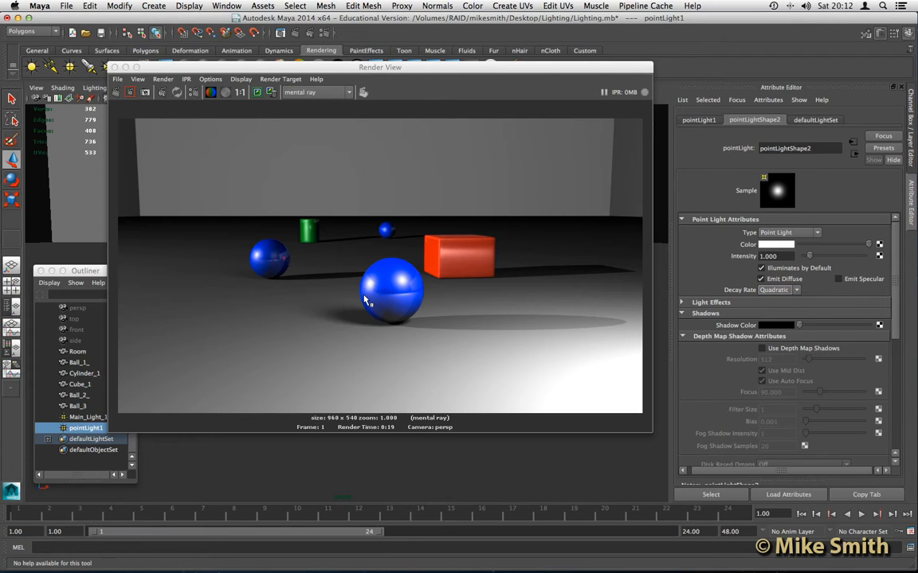
{"action": "scroll", "coordinate": [365, 300], "scroll_direction": "up", "scroll_amount": 1}
{"action": "left_click_drag", "start_coordinate": [172, 69], "coordinate": [465, 137]}
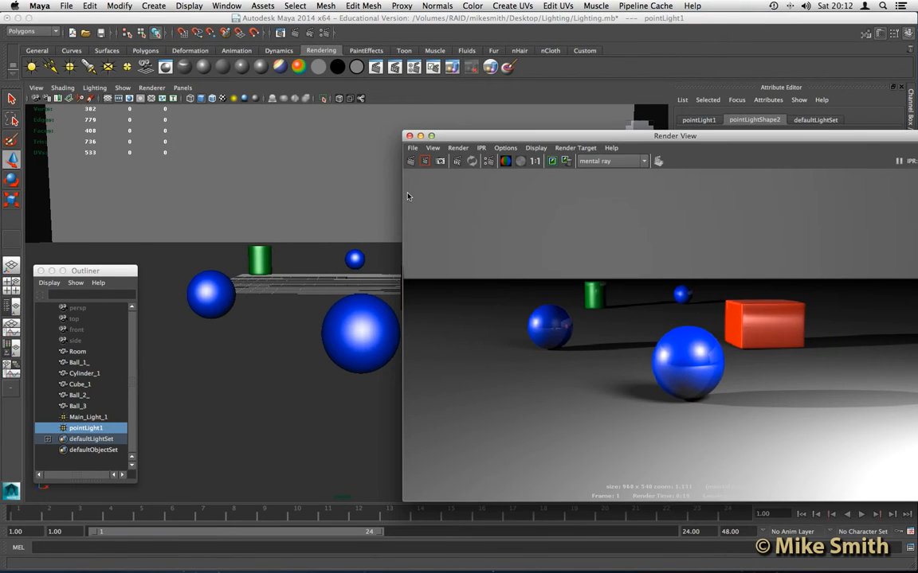
{"action": "scroll", "coordinate": [307, 284], "scroll_direction": "up", "scroll_amount": 3}
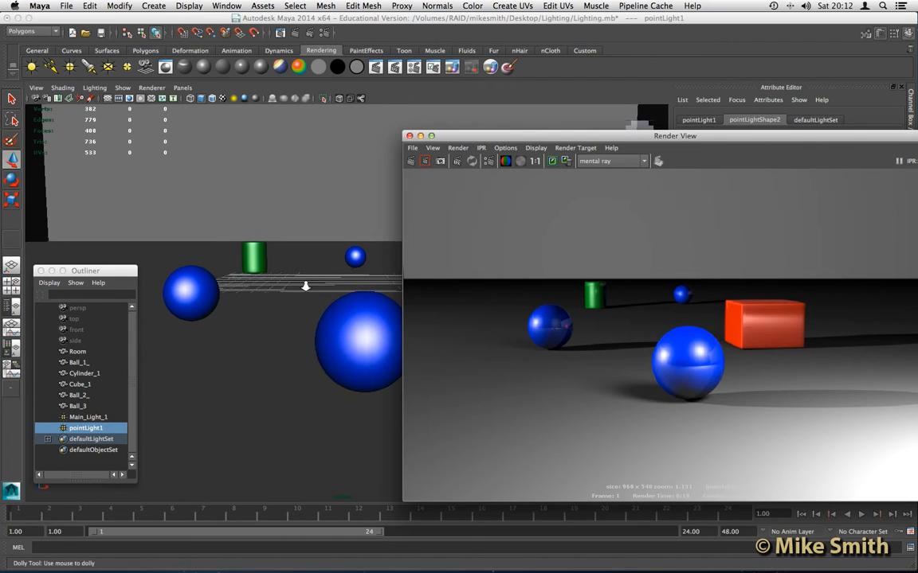
{"action": "scroll", "coordinate": [308, 287], "scroll_direction": "up", "scroll_amount": 2}
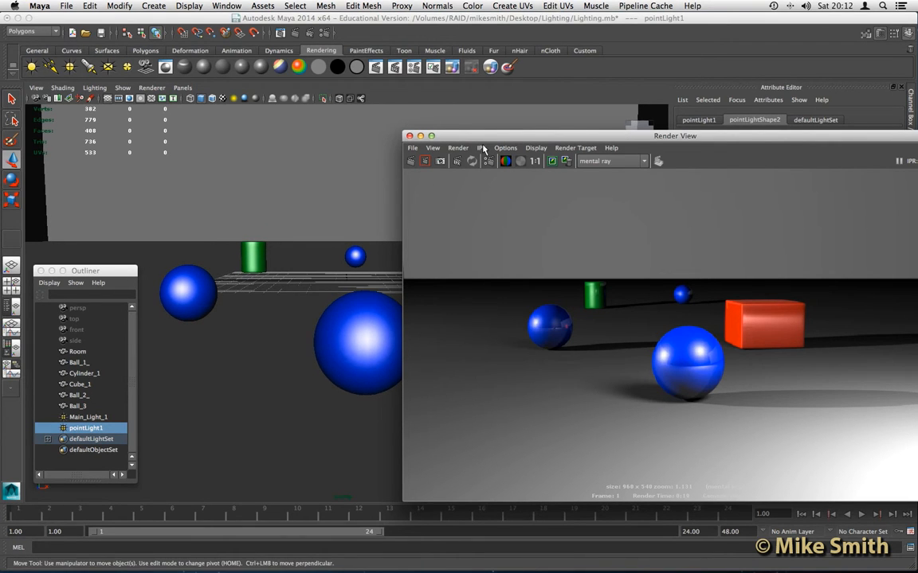
{"action": "left_click_drag", "start_coordinate": [430, 135], "coordinate": [240, 90]}
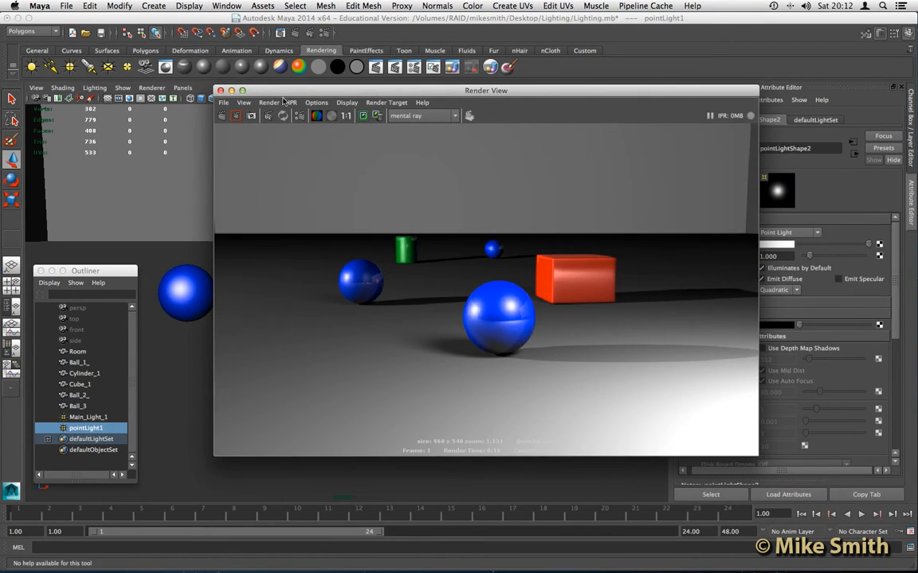
{"action": "left_click", "coordinate": [224, 117]}
{"action": "left_click_drag", "start_coordinate": [512, 94], "coordinate": [456, 92]}
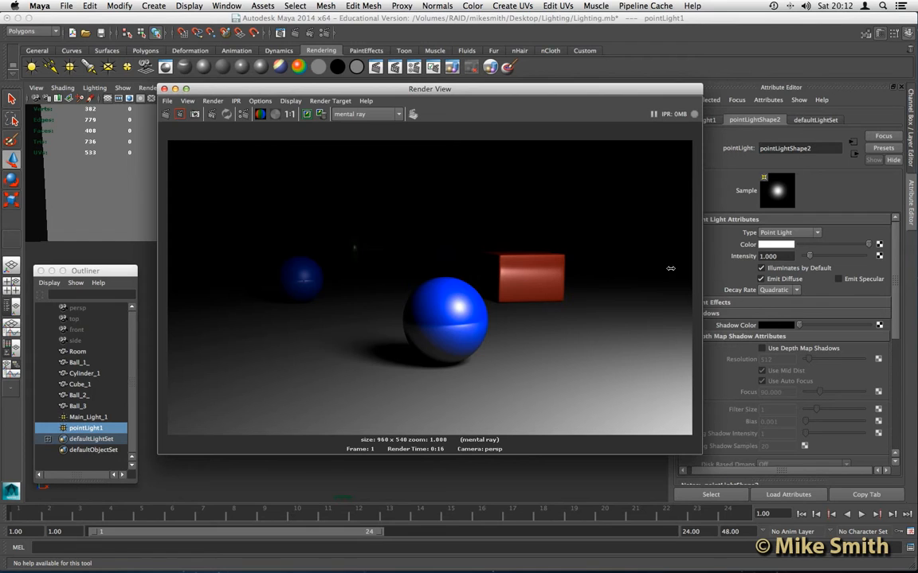
Set the second point light's intensity to 200 and render only a region around the cube's dark side.
{"action": "left_click", "coordinate": [779, 291]}
{"action": "left_click", "coordinate": [770, 318]}
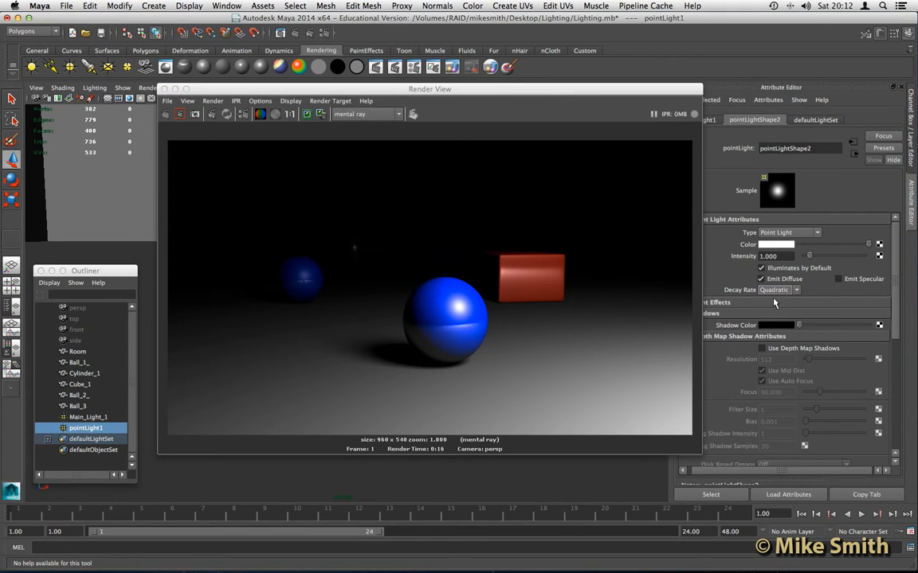
{"action": "left_click", "coordinate": [768, 256]}
{"action": "type", "text": "200"}
{"action": "key", "text": "Return"}
{"action": "mouse_move", "coordinate": [460, 231]}
{"action": "left_mouse_down"}
{"action": "mouse_move", "coordinate": [480, 293]}
{"action": "mouse_move", "coordinate": [498, 301]}
{"action": "mouse_move", "coordinate": [460, 230]}
{"action": "left_mouse_up"}
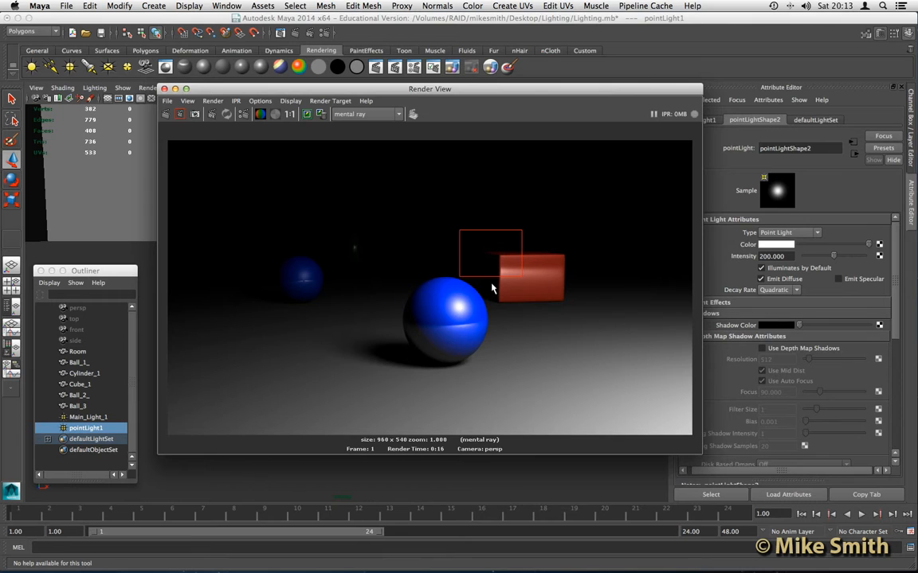
{"action": "left_click", "coordinate": [182, 115]}
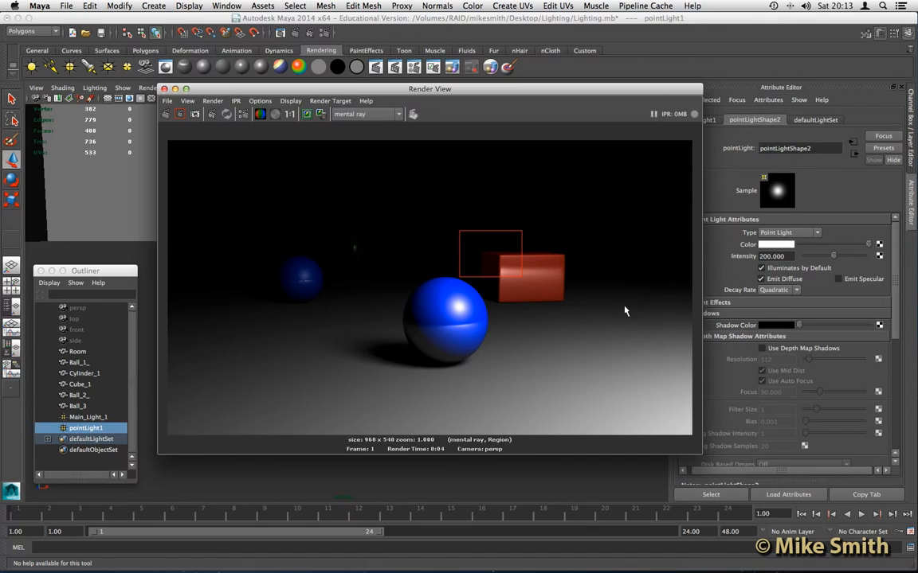
Set the second point light's intensity to 150 and render the full frame.
{"action": "double_click", "coordinate": [770, 255]}
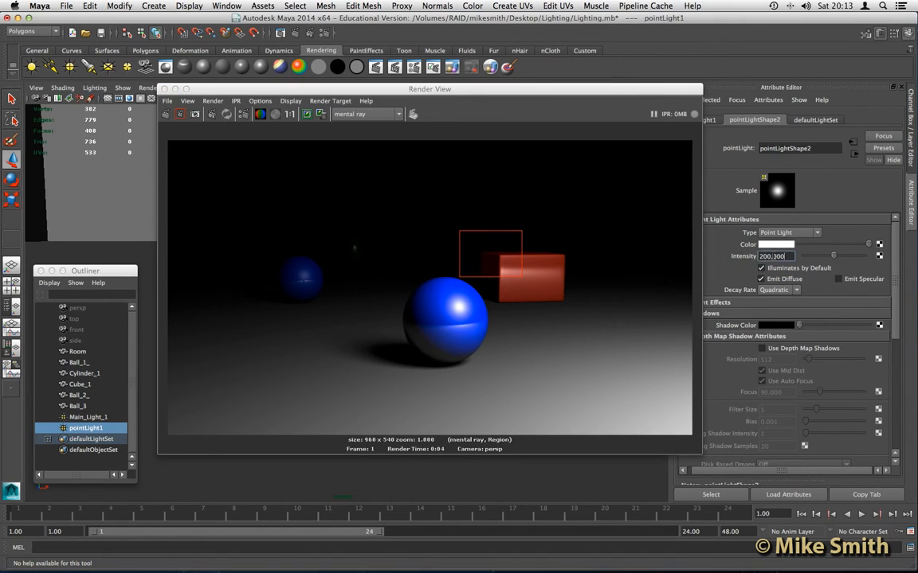
{"action": "type", "text": "150"}
{"action": "key", "text": "Return"}
{"action": "left_click", "coordinate": [166, 115]}
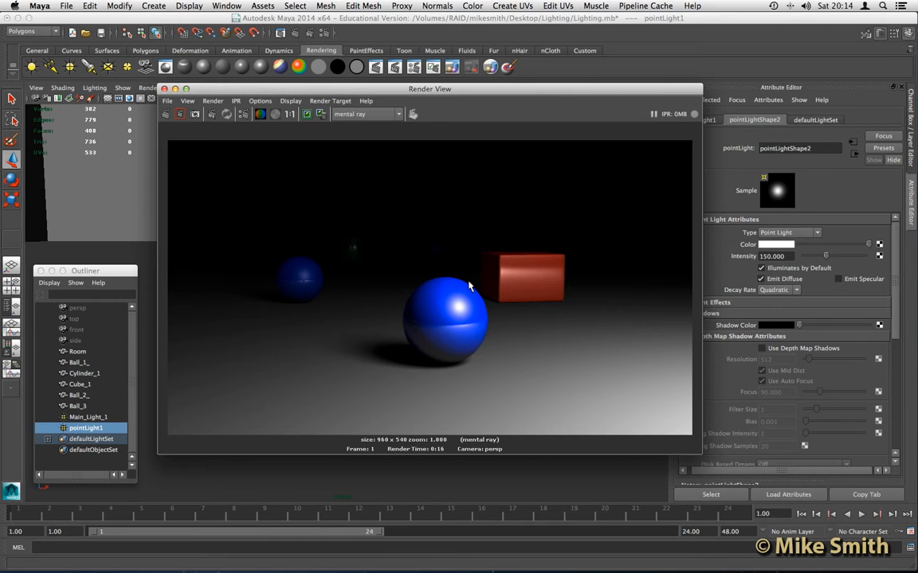
Rearrange the Outliner and the Render View so that the second light's attributes are fully uncovered.
{"action": "left_click_drag", "start_coordinate": [82, 274], "coordinate": [235, 221]}
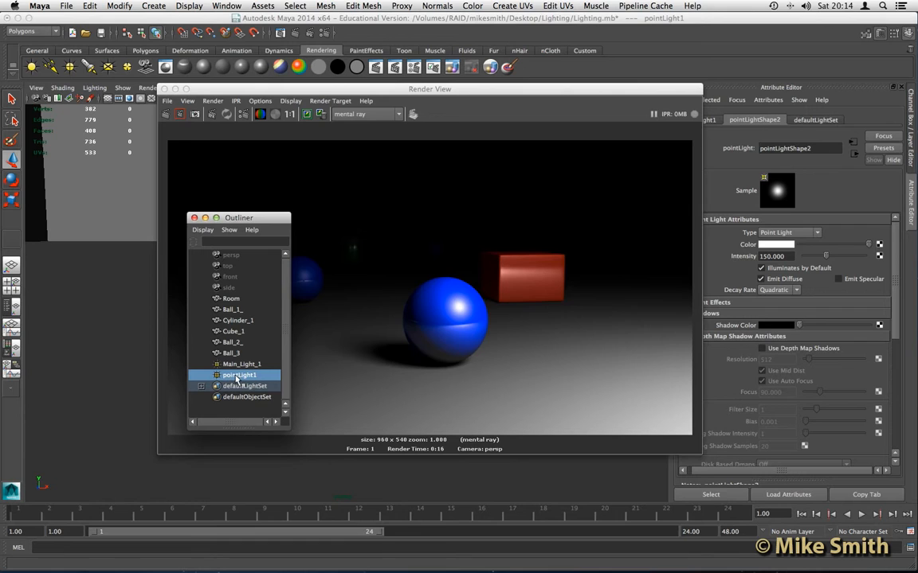
{"action": "left_click_drag", "start_coordinate": [250, 219], "coordinate": [153, 211]}
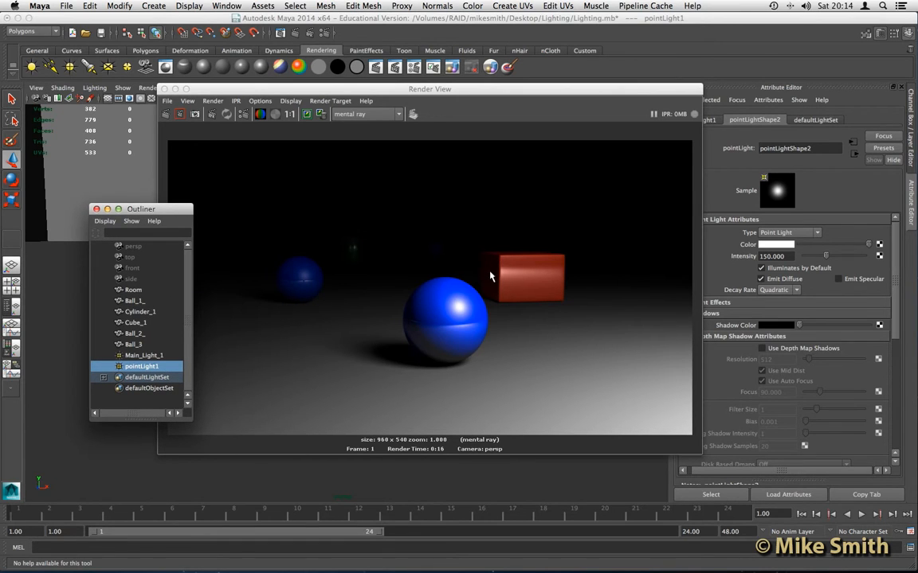
{"action": "left_click_drag", "start_coordinate": [139, 212], "coordinate": [99, 216]}
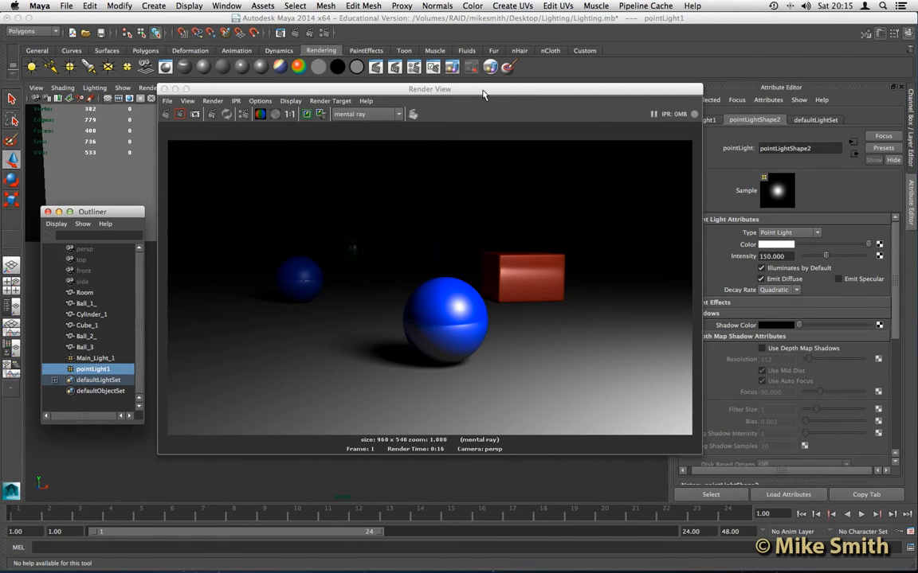
{"action": "left_click_drag", "start_coordinate": [482, 94], "coordinate": [475, 93]}
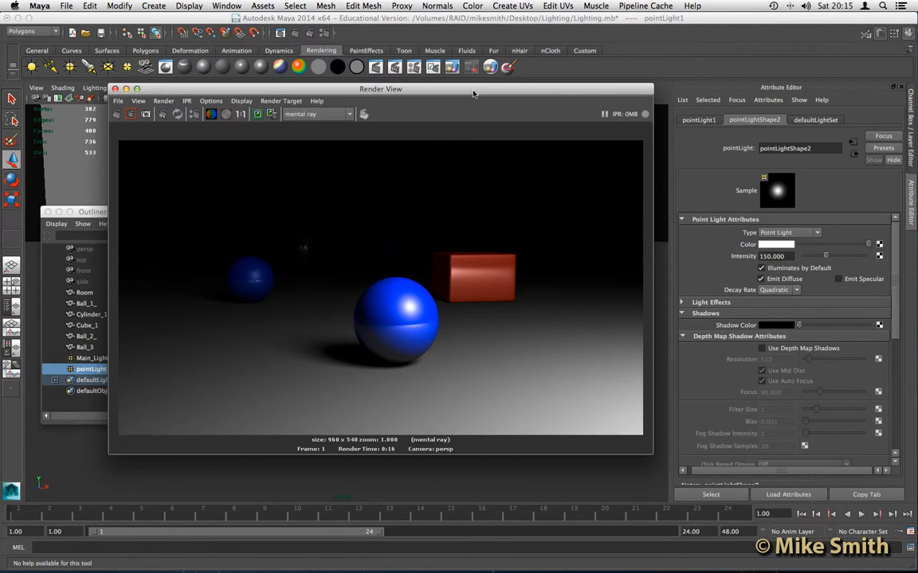